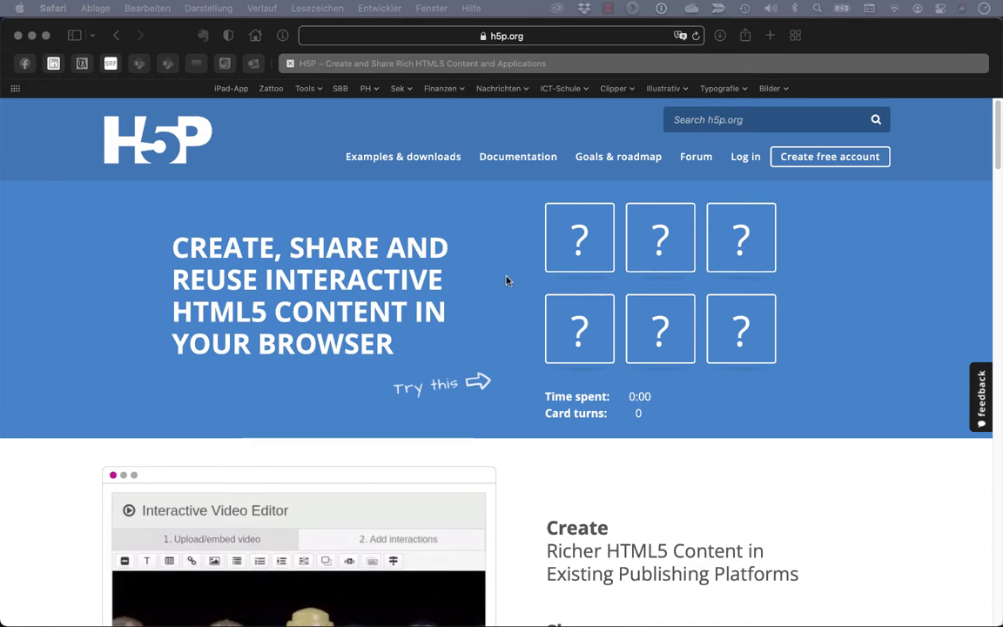
- Open the Virtual Tour (360) content type page from H5P's examples and downloads overview
left_click(438, 159)
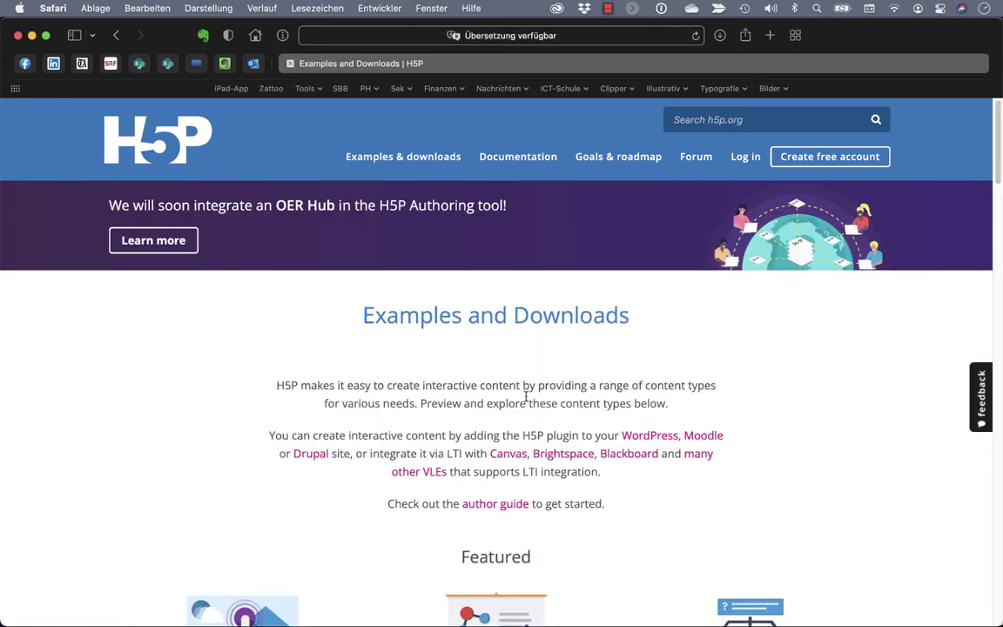
scroll(526, 397, "down", 15)
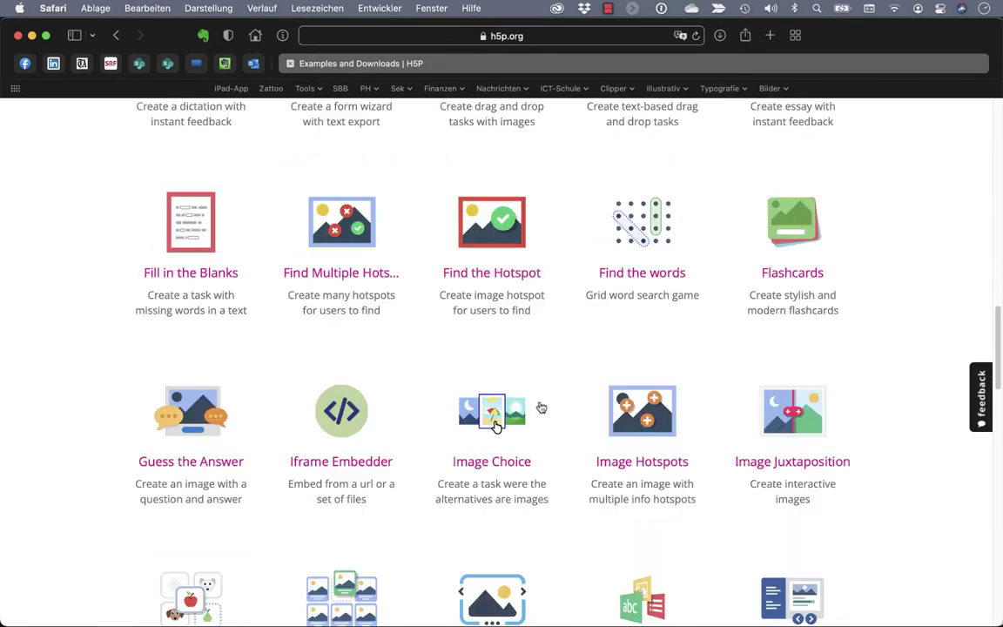
scroll(541, 408, "down", 10)
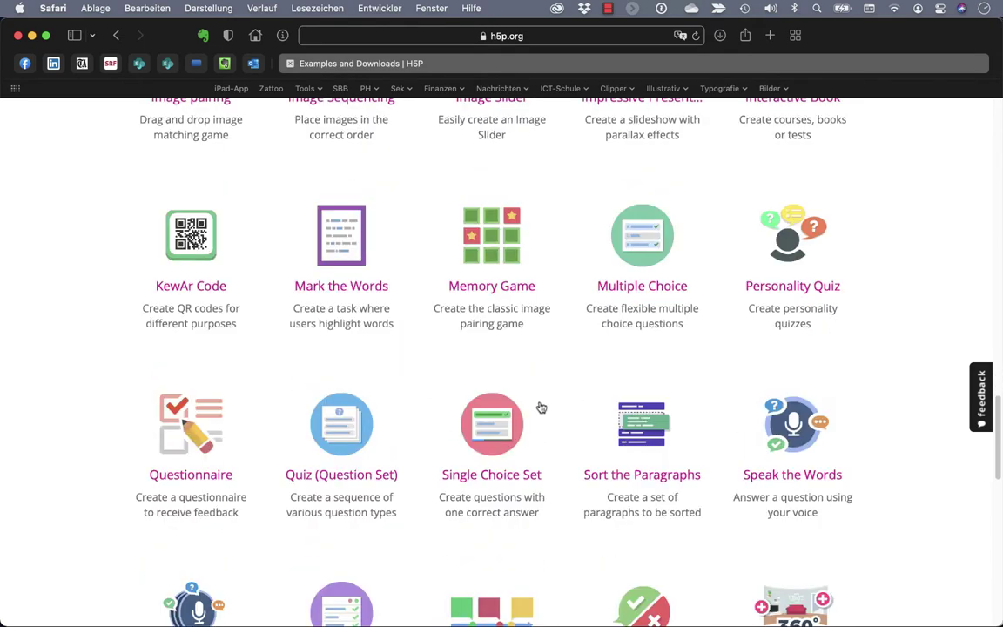
scroll(541, 407, "down", 6)
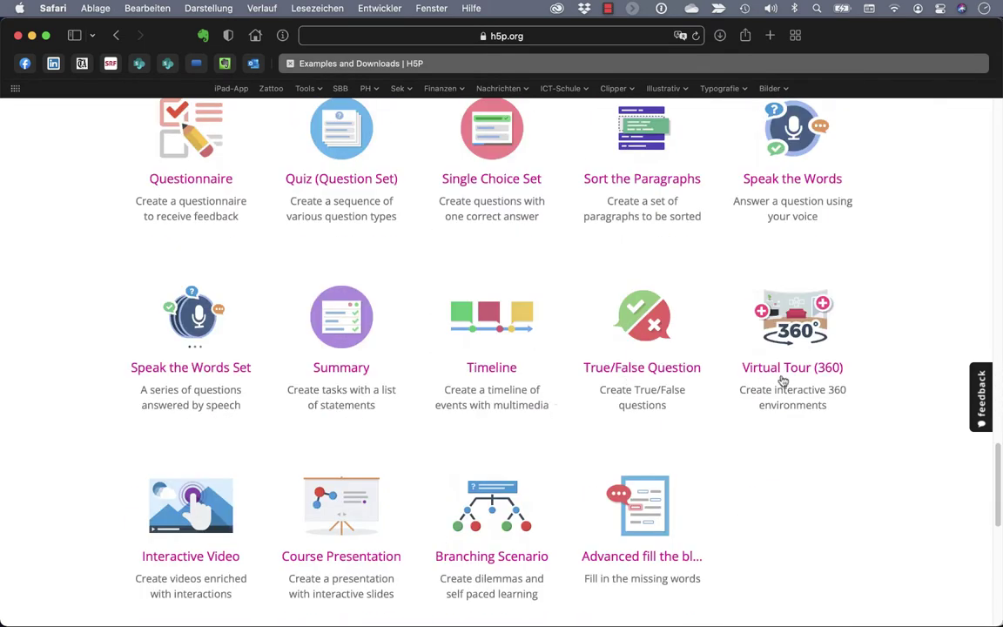
left_click(787, 373)
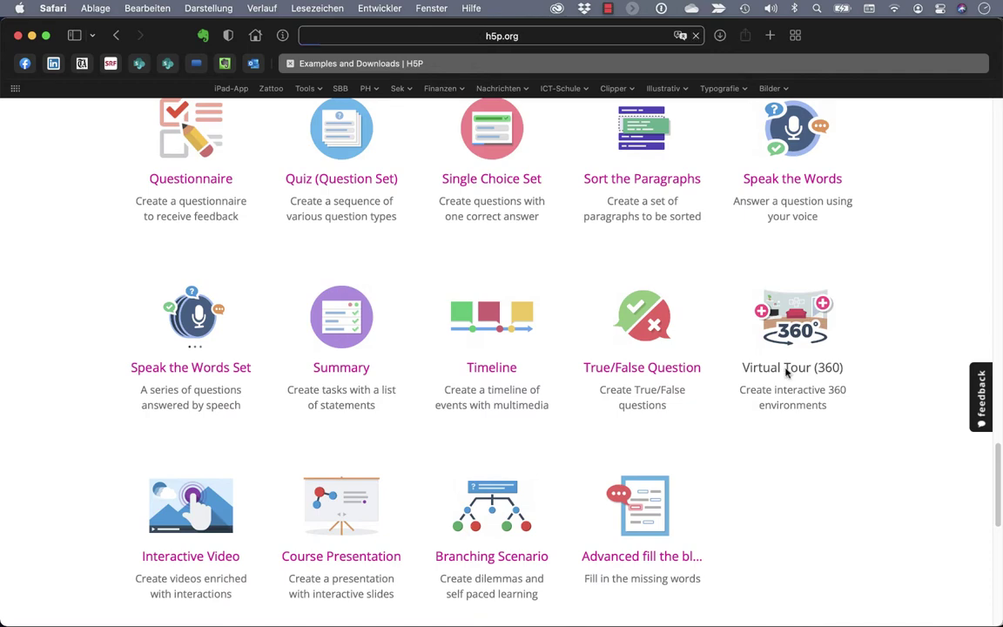
- Examine the Virtual Tour (360) example, description and feature list, and minimize the h5p.org window
scroll(528, 392, "down", 3)
scroll(528, 391, "down", 5)
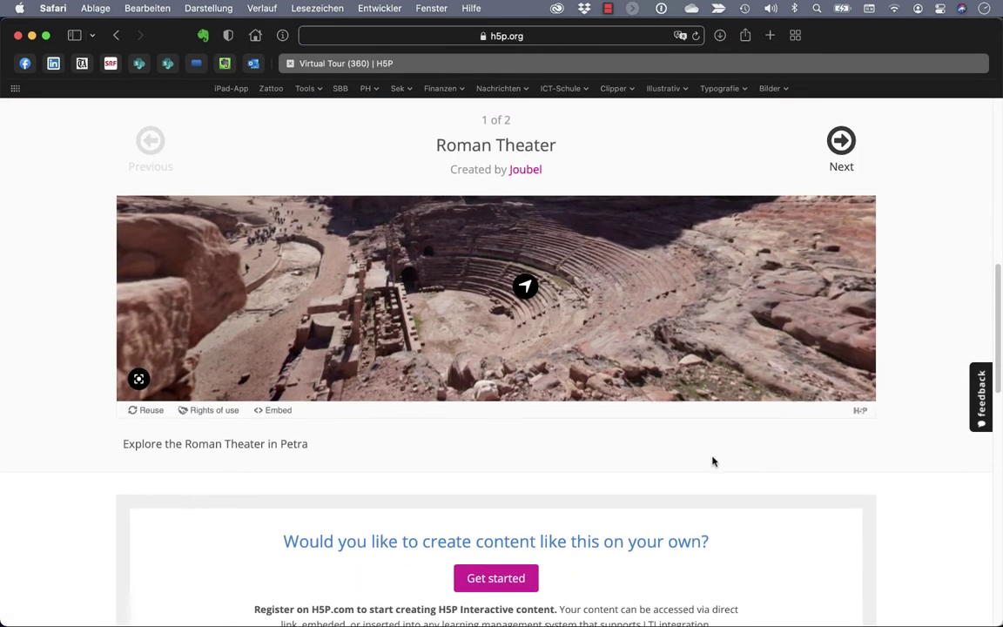
scroll(712, 462, "down", 5)
scroll(710, 459, "down", 2)
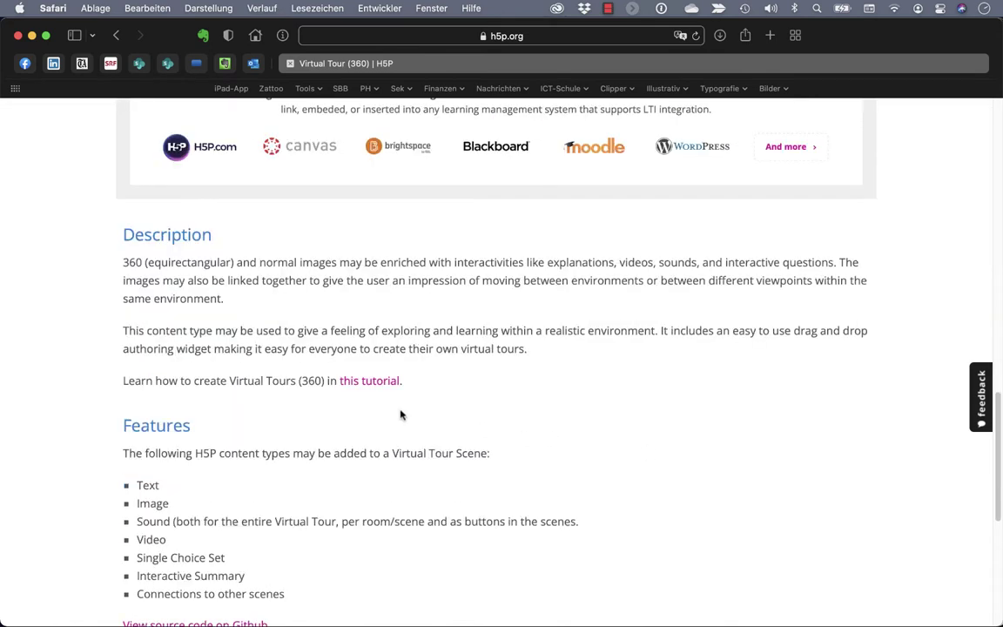
left_click(32, 37)
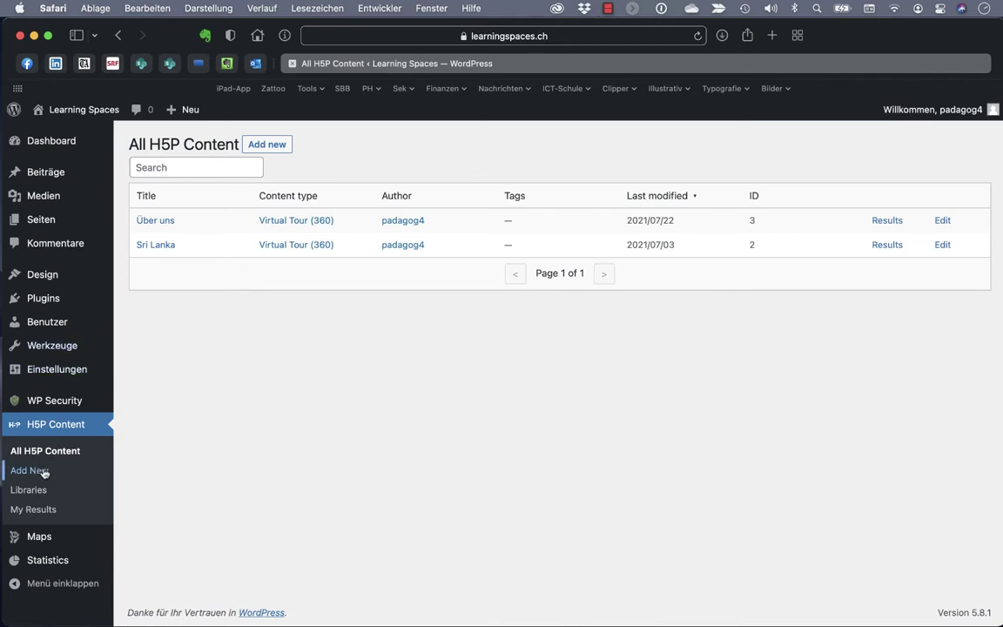
- Create a new H5P content item of type Virtual Tour (360) and title it "Alpe Adria Radweg"
left_click(271, 146)
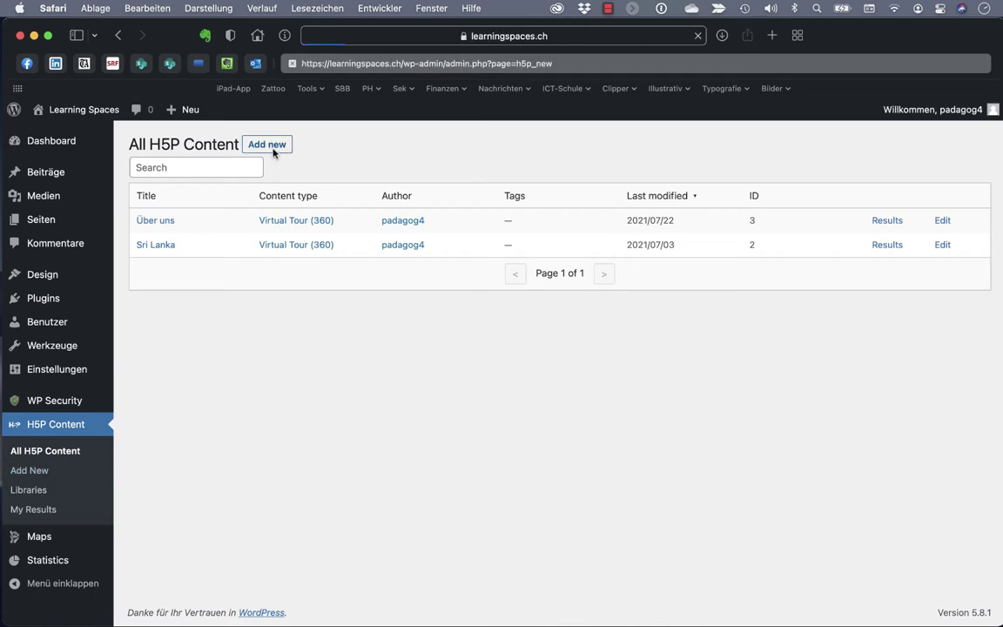
scroll(354, 377, "down", 1)
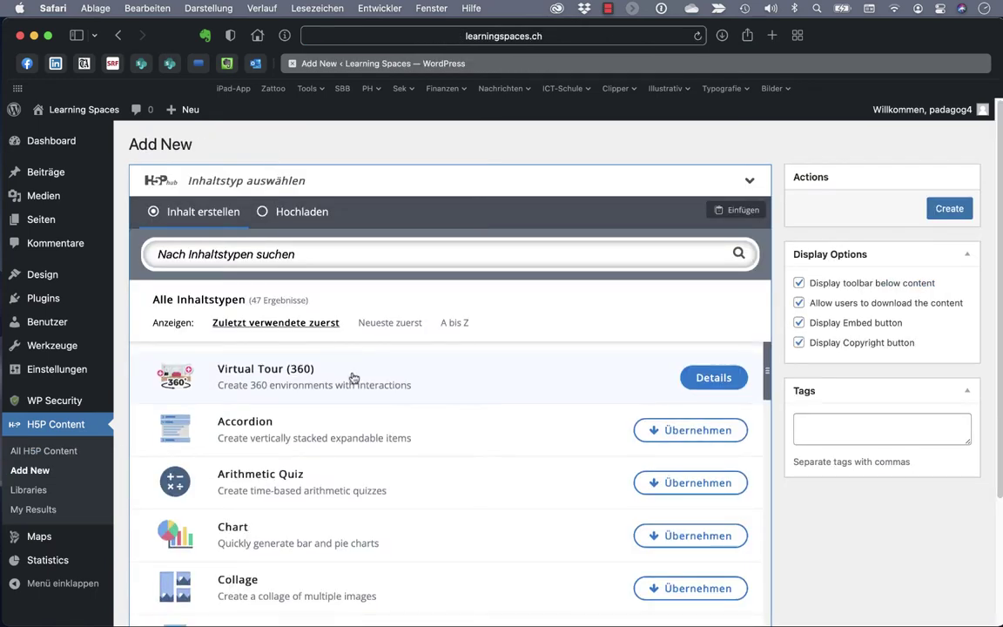
scroll(353, 381, "up", 1)
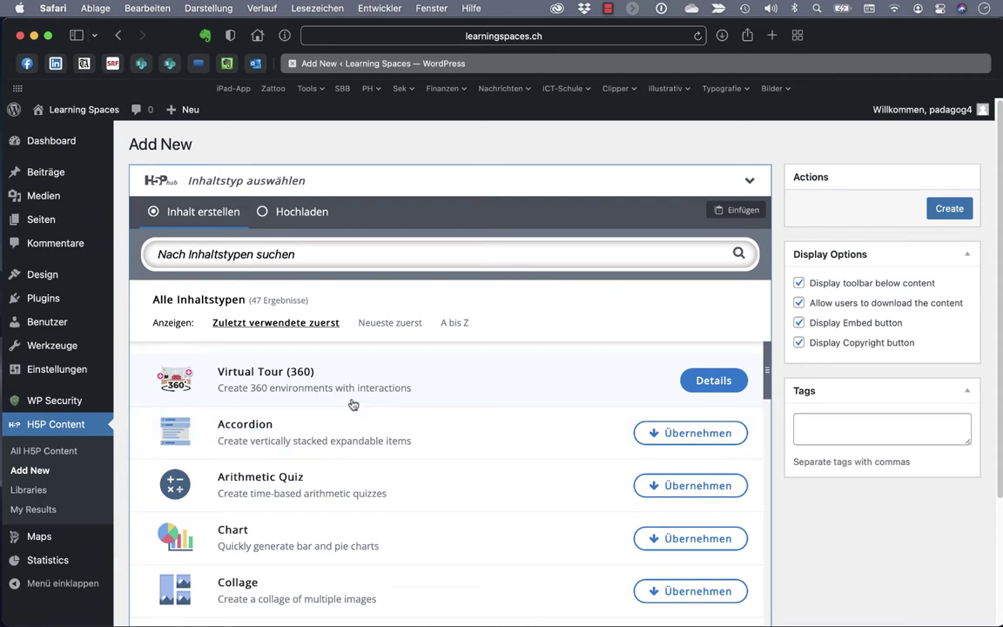
left_click(284, 390)
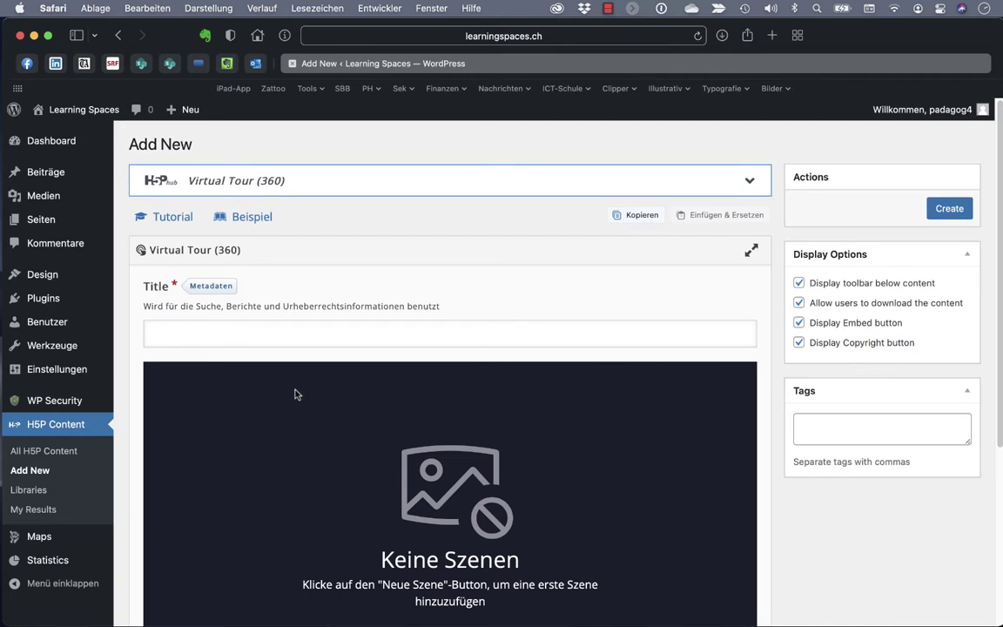
left_click(240, 334)
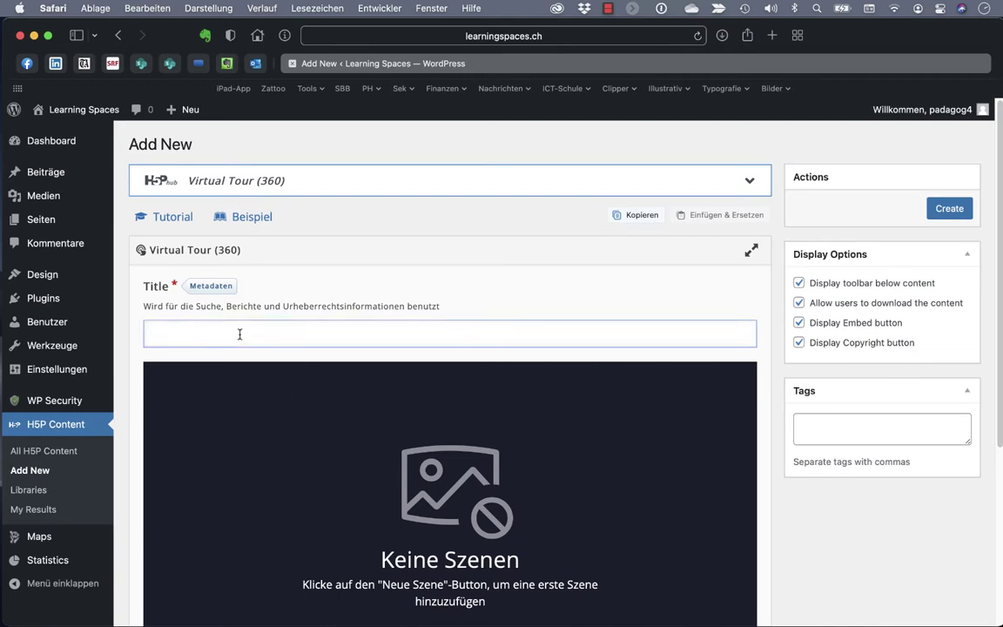
type("Alpe Adria Radweg")
- Add a new scene to the virtual tour and enter "Malborghetto" as its title
scroll(446, 445, "down", 5)
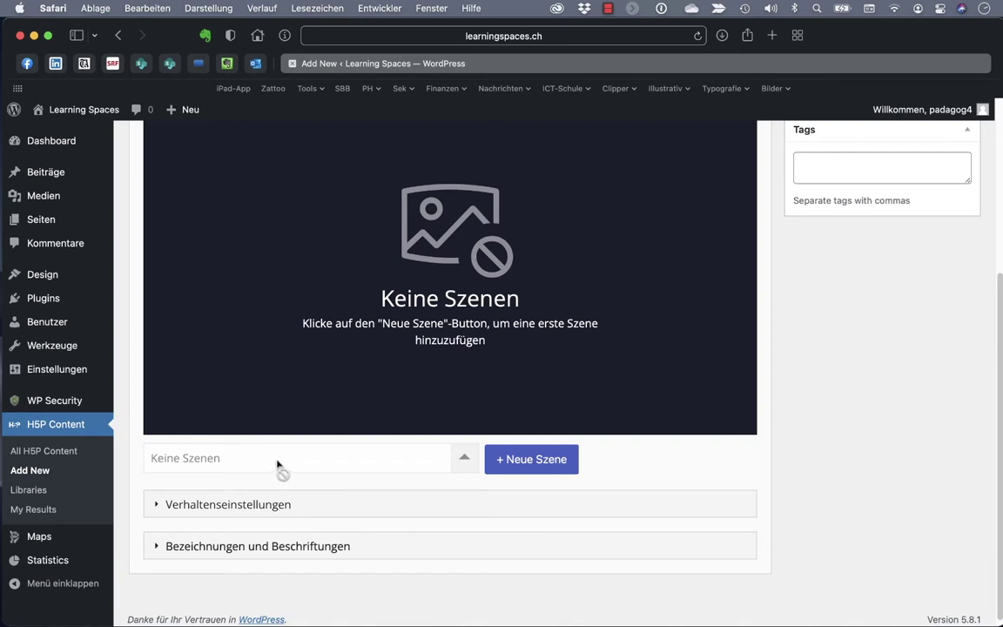
left_click(542, 461)
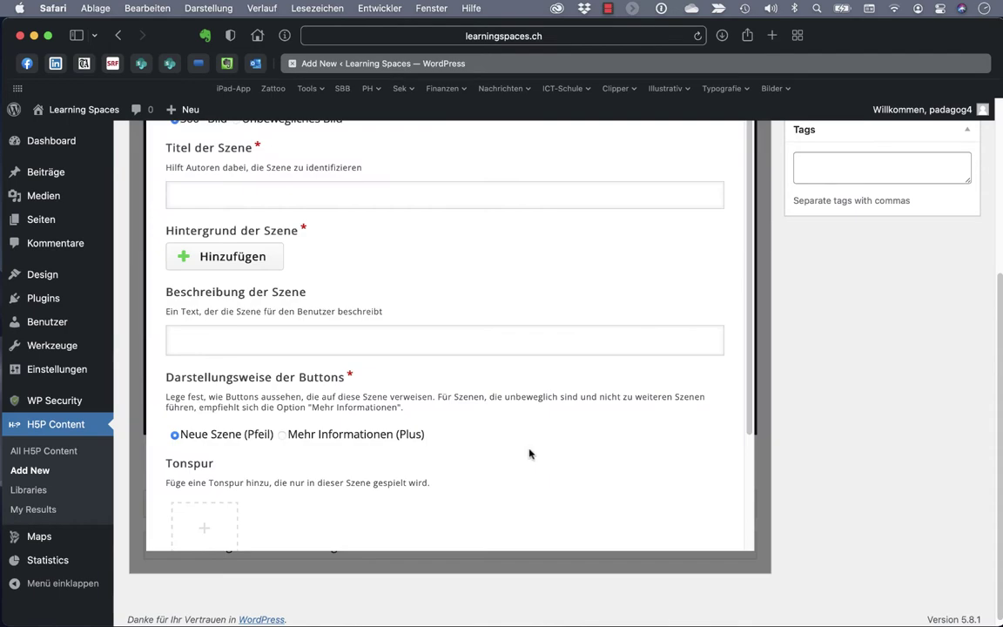
scroll(528, 455, "up", 2)
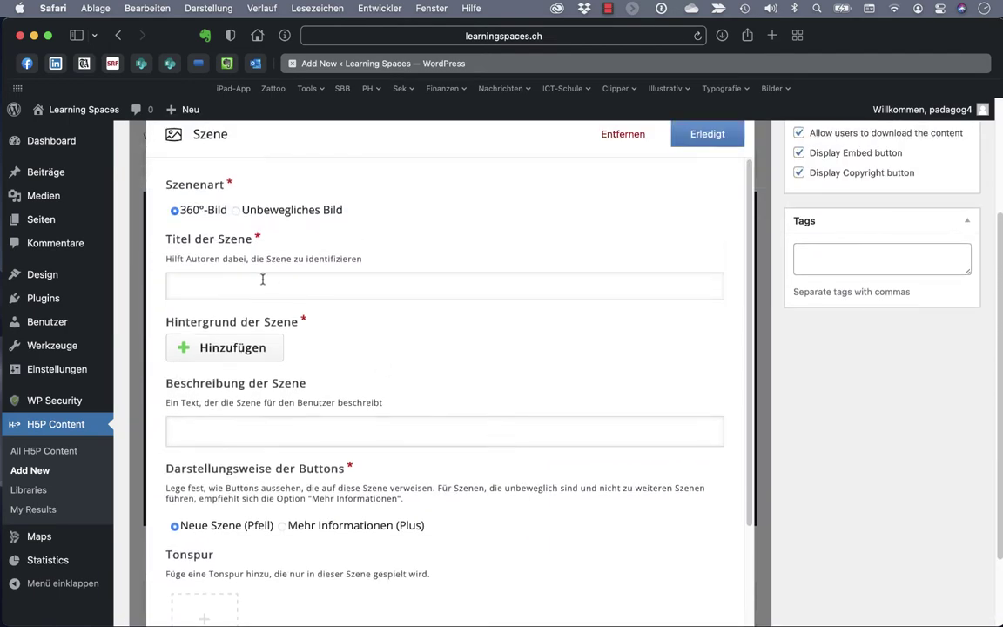
left_click(262, 278)
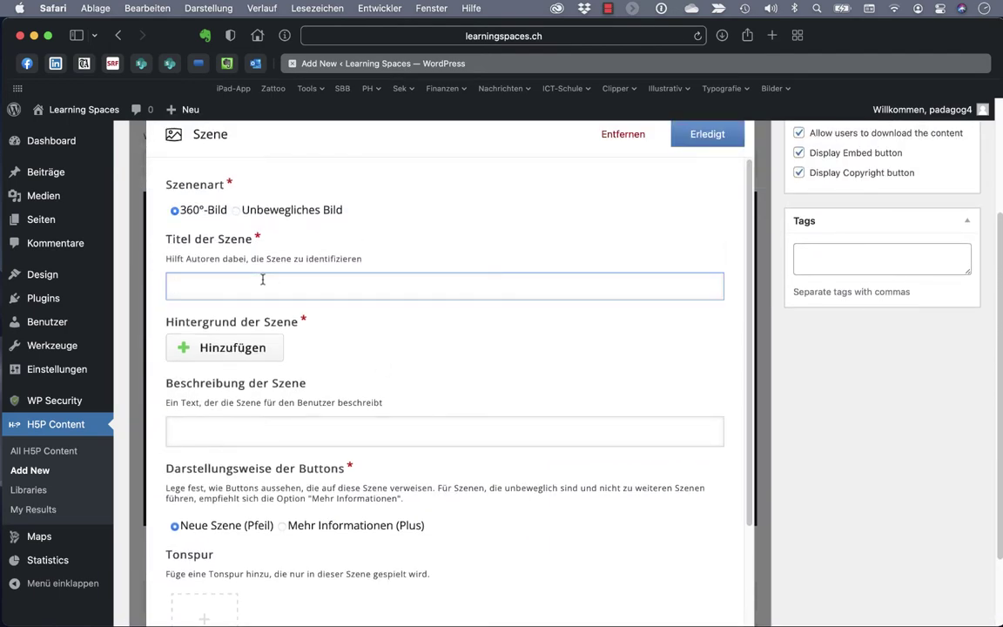
type("M")
type("alborgeht")
key("BackSpace")
key("BackSpace")
key("BackSpace")
type("hetto")
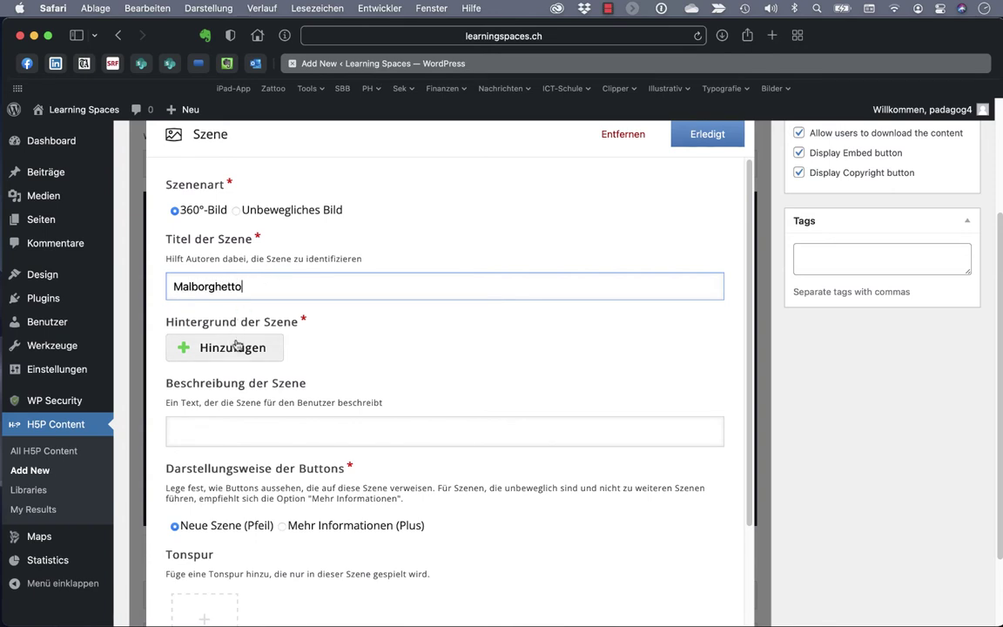
- Upload alpe-adria.jpg from the Panoramen folder inside 360_Mat as the scene's background
left_click(231, 348)
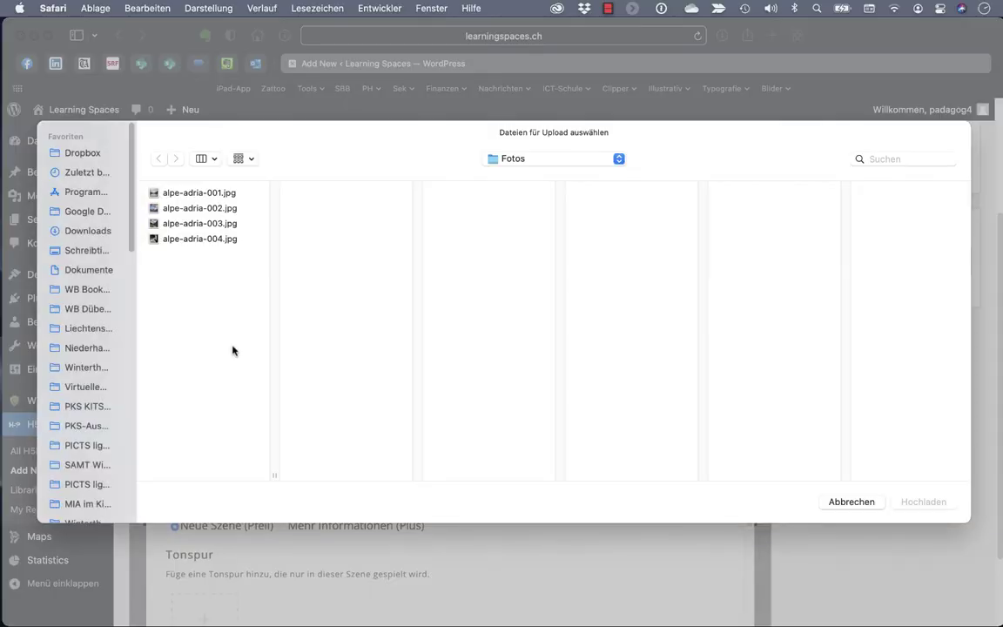
left_click(533, 159)
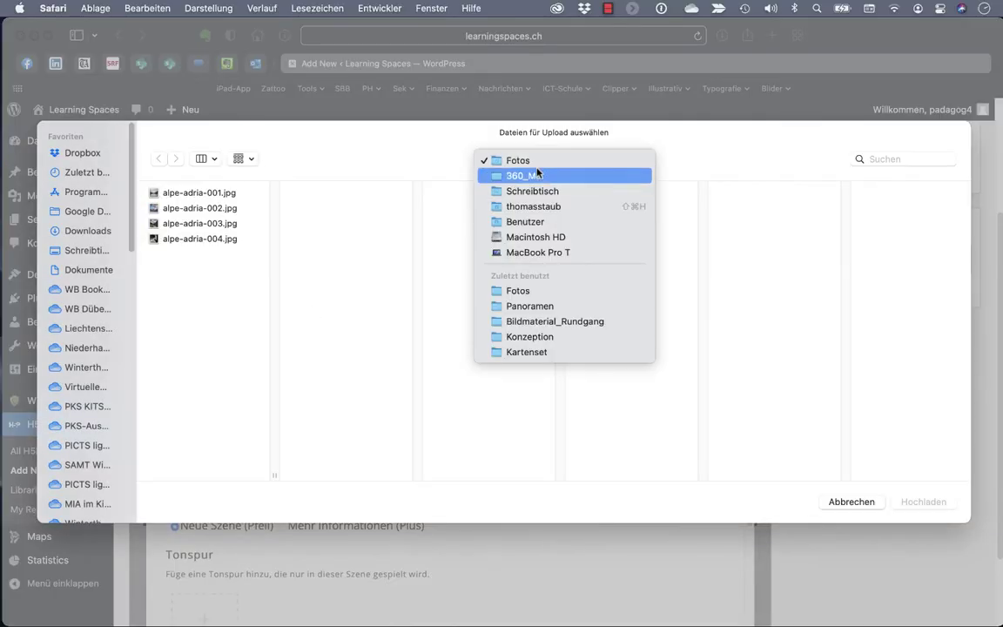
left_click(536, 181)
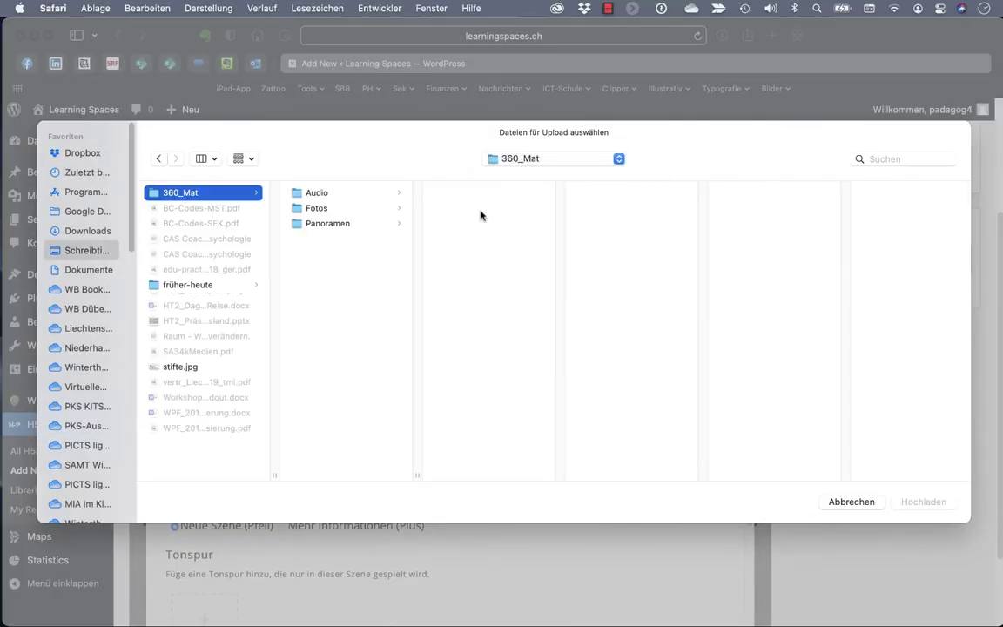
left_click(315, 224)
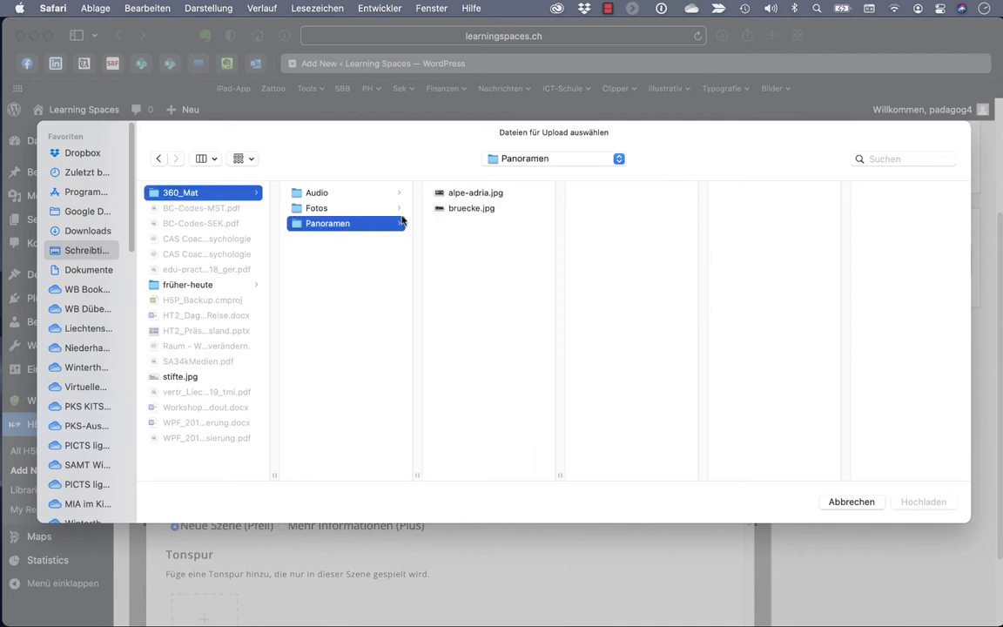
left_click(460, 194)
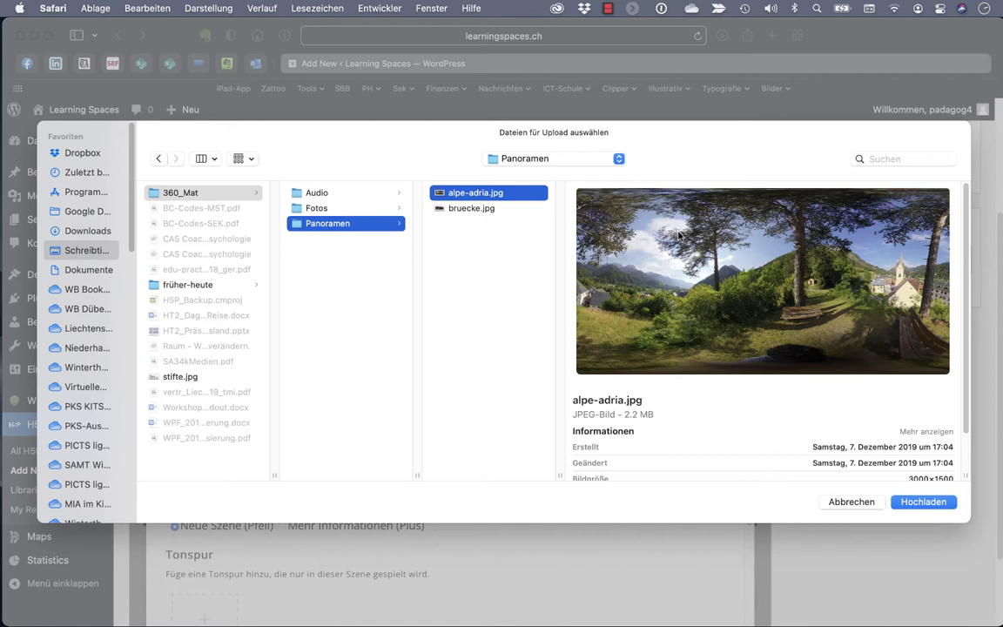
left_click(923, 502)
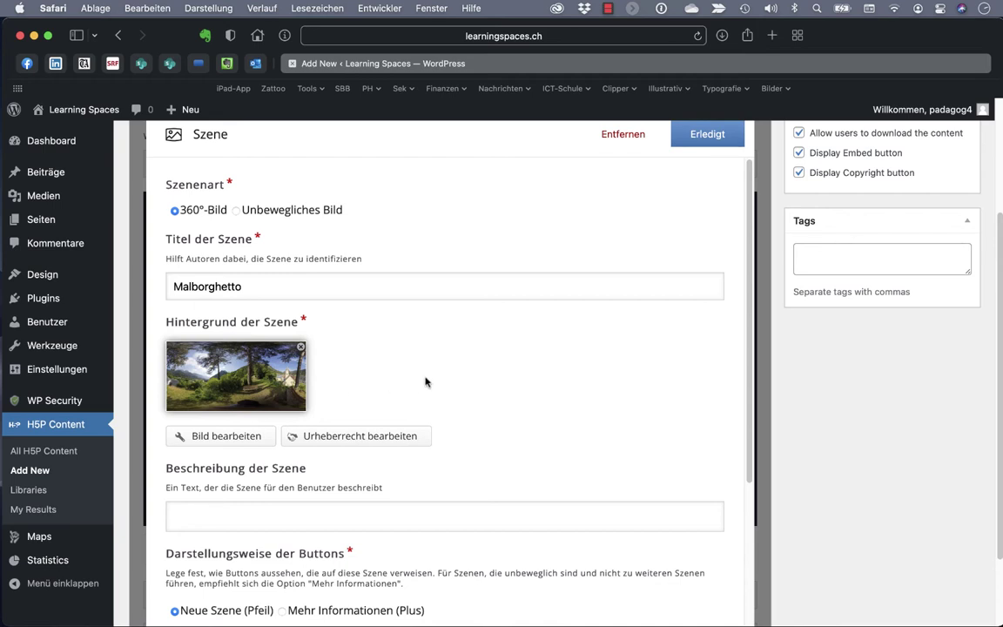
- Review the scene's description, button display and audio track settings, and finish the Malborghetto scene
scroll(426, 382, "down", 1)
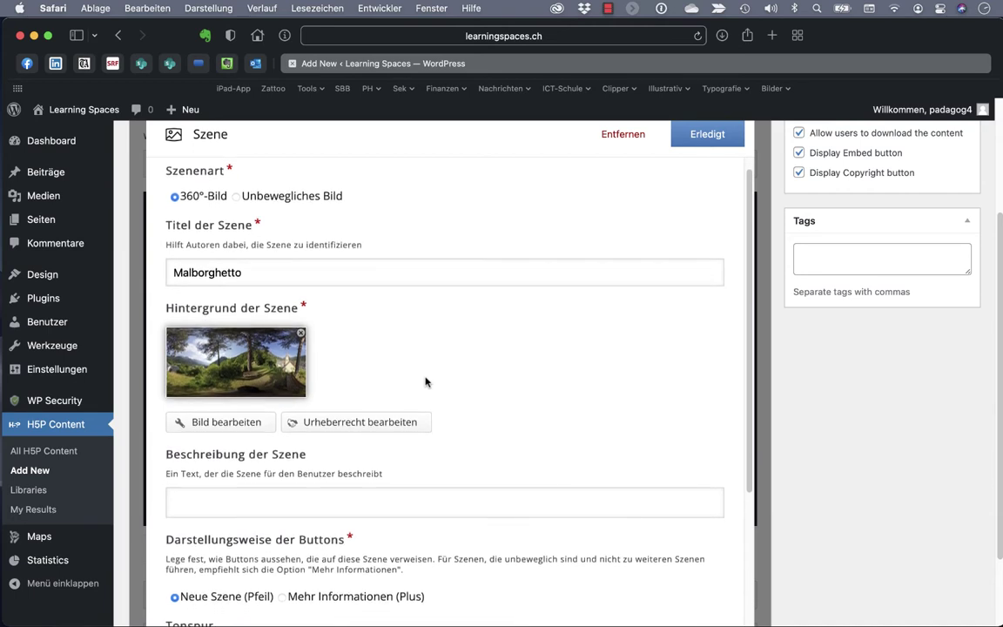
scroll(426, 382, "down", 1)
scroll(410, 415, "down", 1)
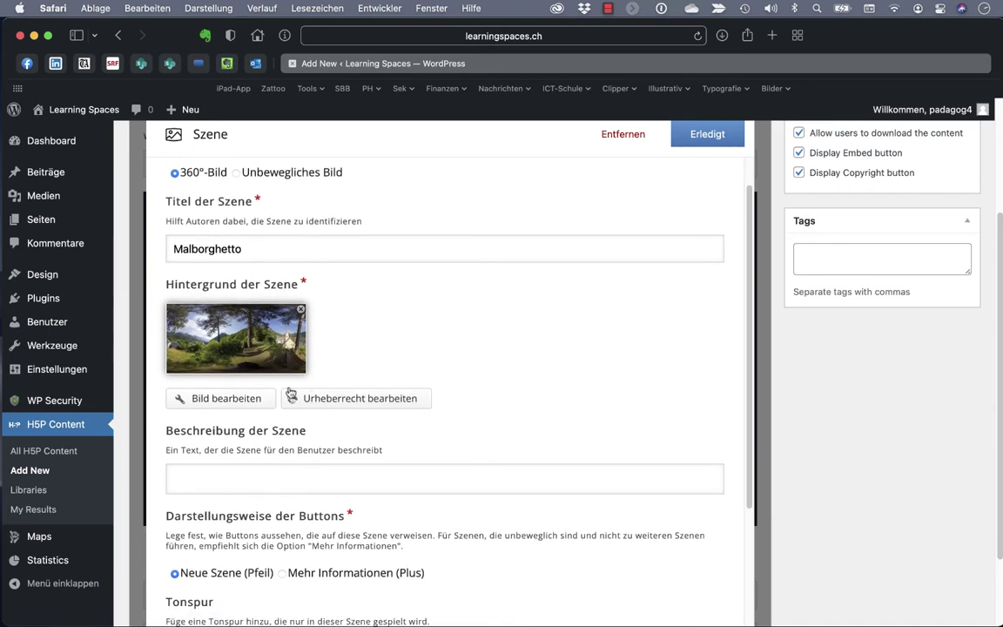
scroll(355, 442, "down", 1)
scroll(356, 442, "down", 5)
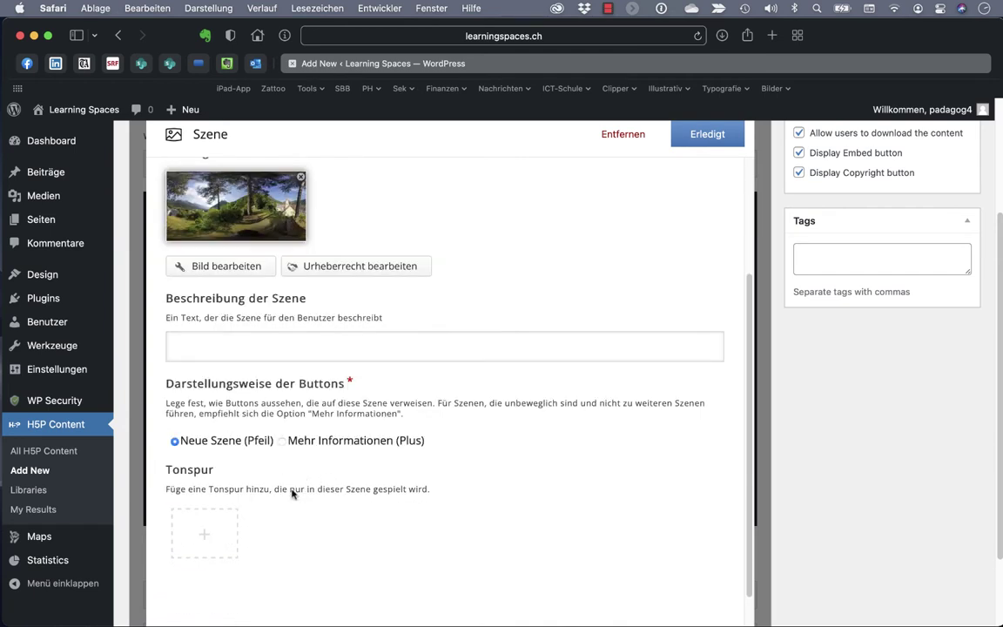
scroll(326, 505, "up", 2)
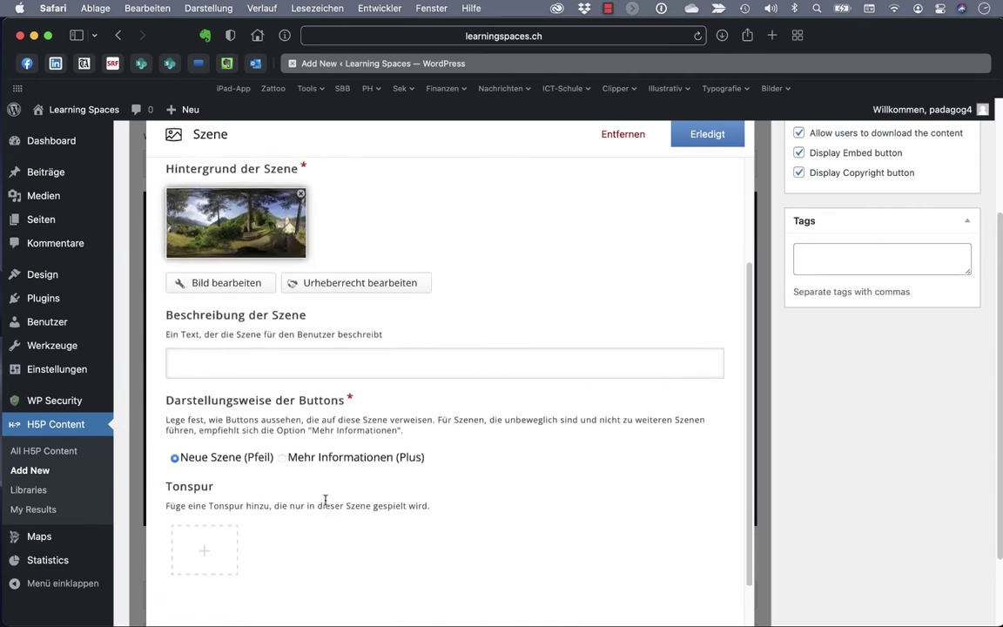
scroll(327, 505, "up", 3)
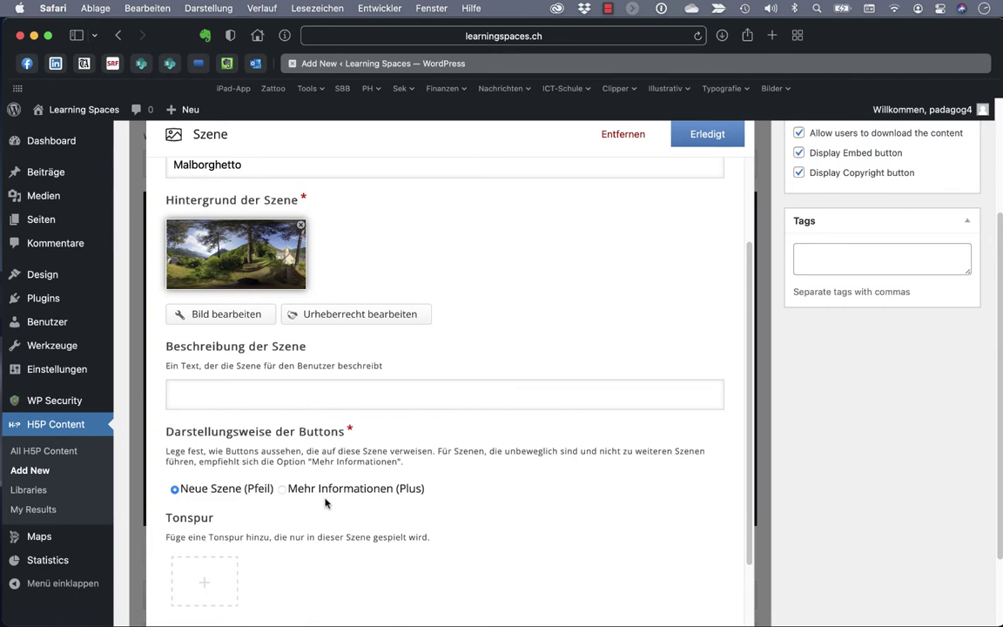
scroll(327, 503, "up", 6)
scroll(327, 502, "up", 6)
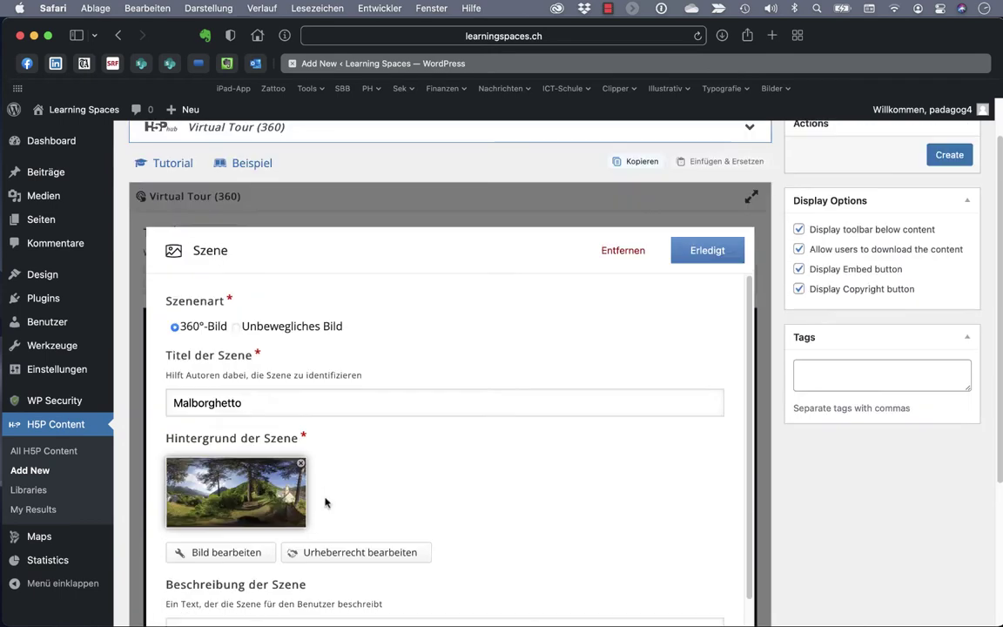
left_click(702, 251)
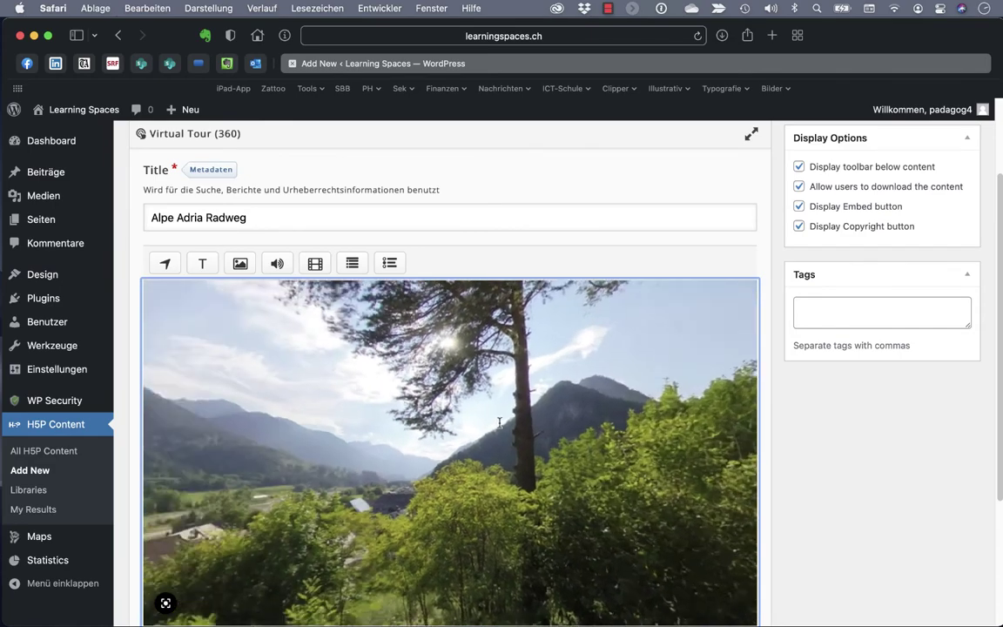
- Add an image element to the Malborghetto scene's church view and upload alpe-adria-001.jpg from the Fotos folder in 360_Mat
left_click_drag(499, 422, 583, 427)
left_click_drag(444, 420, 592, 370)
mouse_move(487, 461)
left_mouse_down()
mouse_move(541, 470)
mouse_move(442, 471)
mouse_move(492, 454)
left_mouse_up()
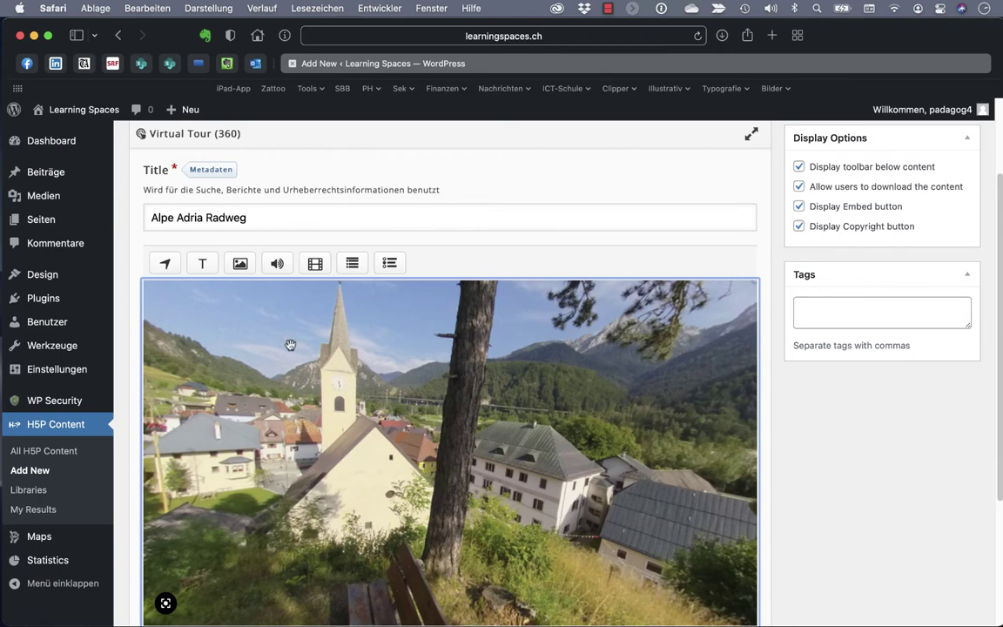
left_click(241, 267)
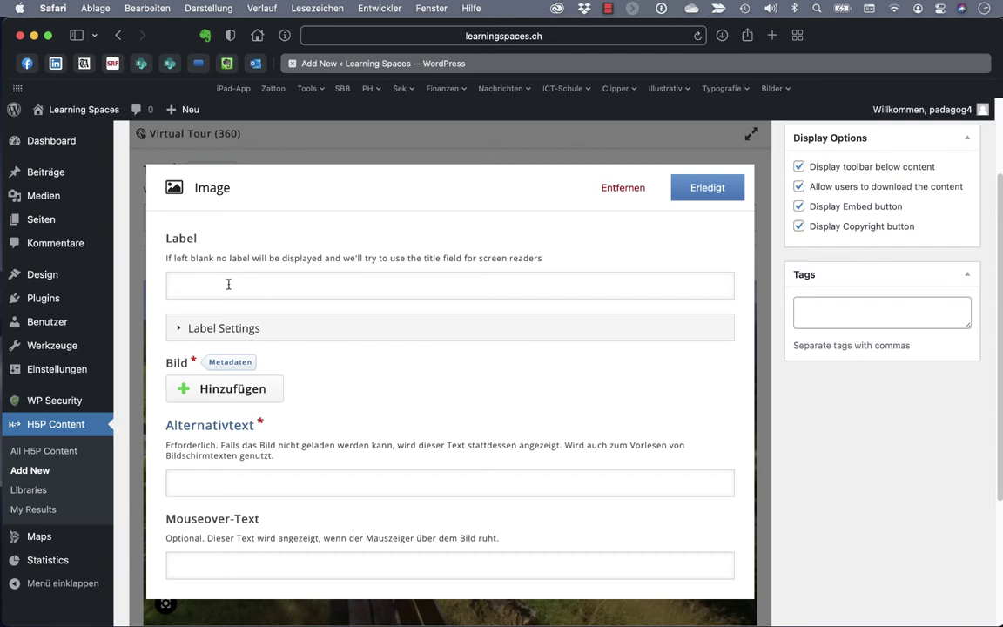
left_click(227, 390)
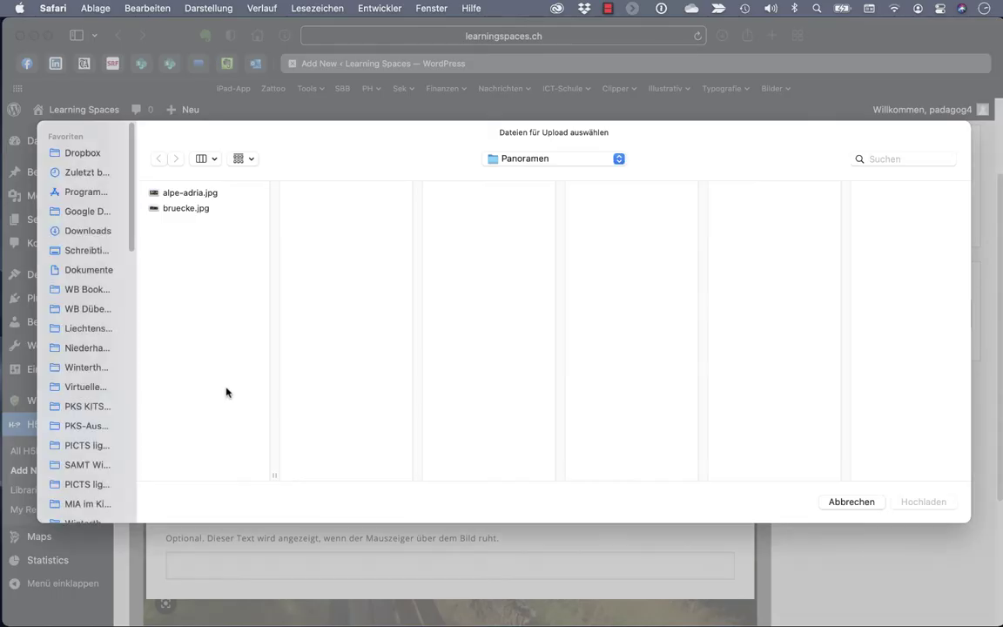
left_click(534, 159)
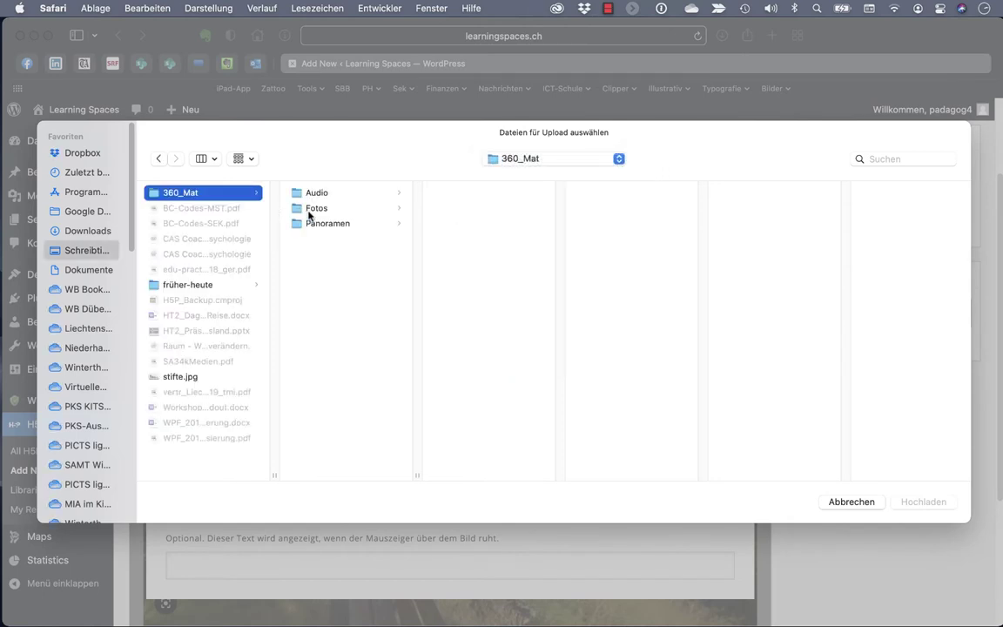
left_click(315, 209)
left_click(462, 197)
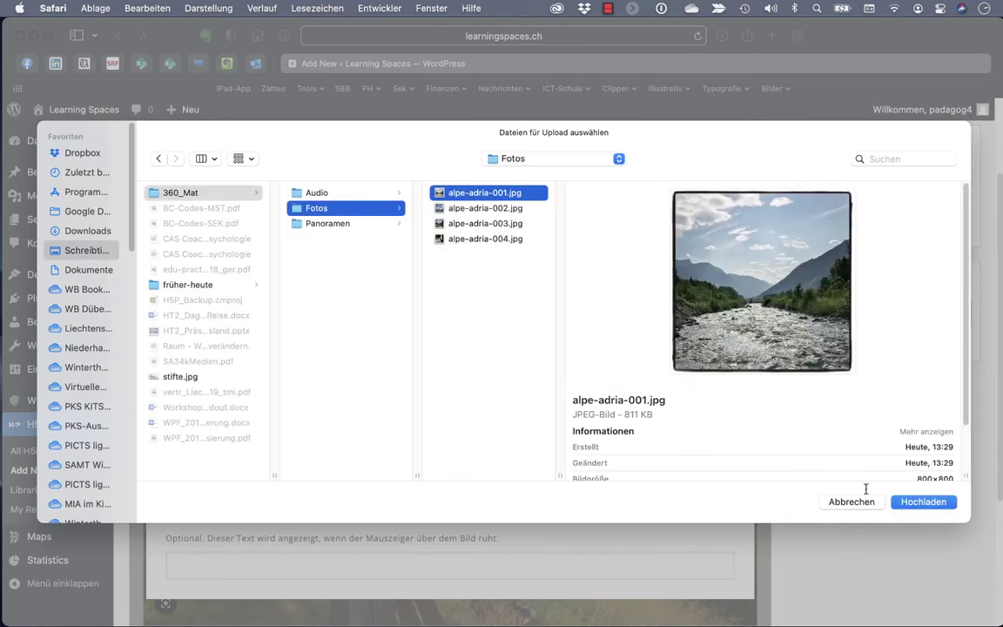
left_click(905, 501)
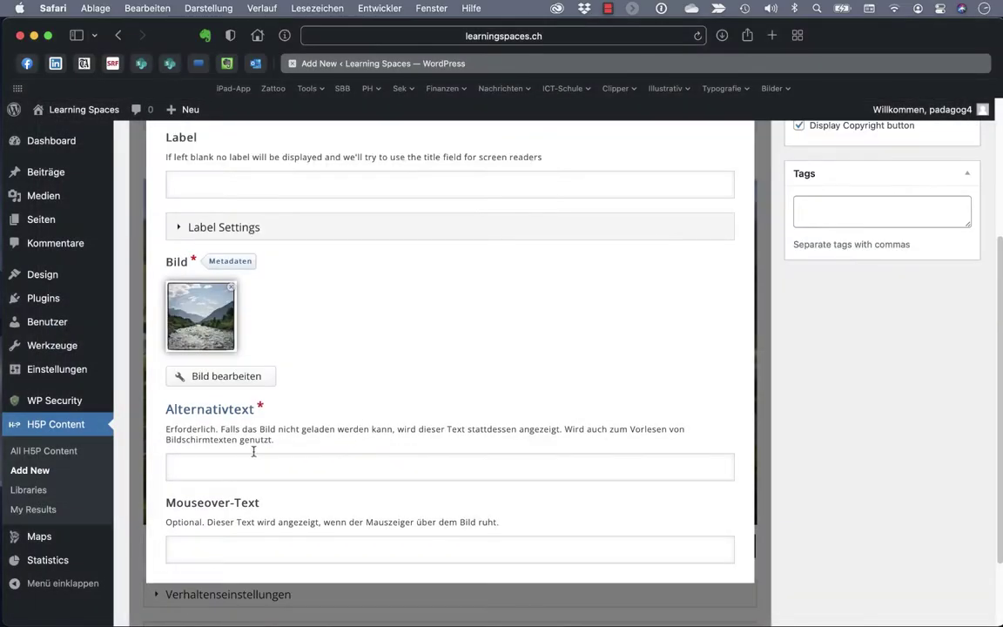
- Give the image the alternative text "Fluss", finish it and place its hotspot above the grey-roofed houses beside the wooded hills
left_click(309, 471)
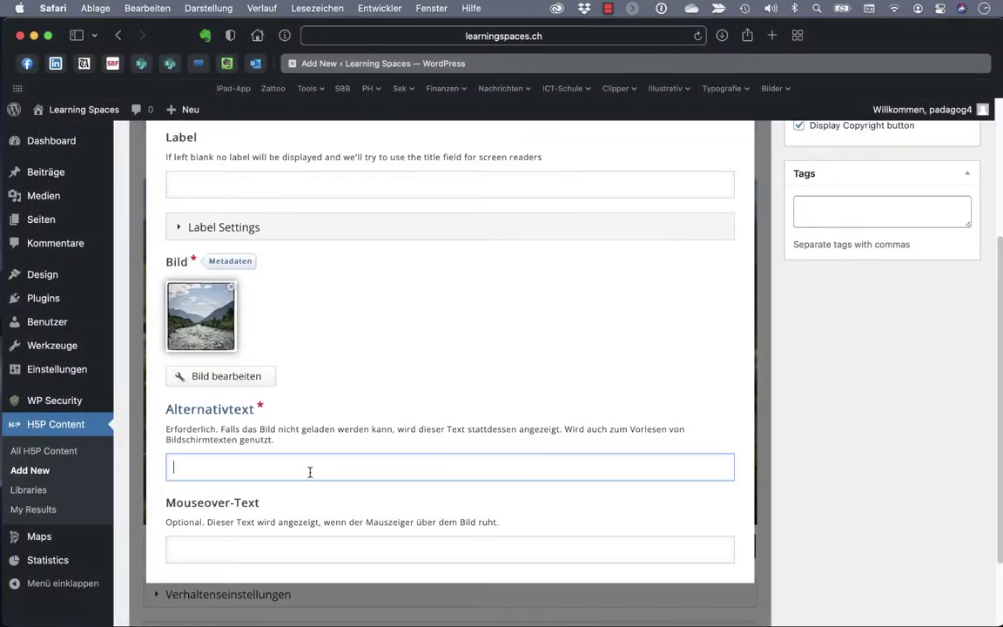
type("Fluss")
scroll(366, 463, "up", 3)
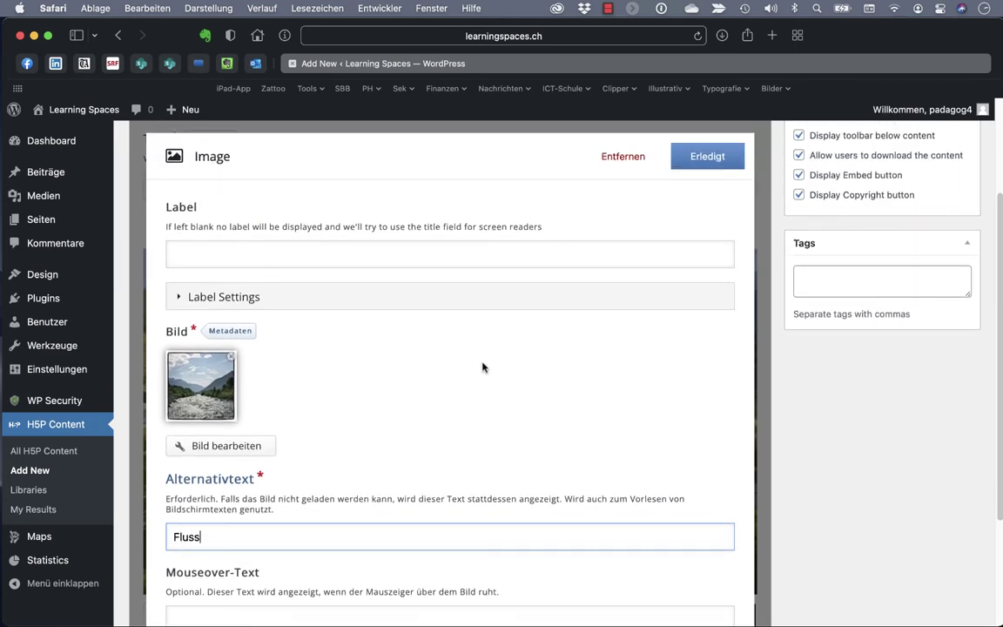
left_click(705, 156)
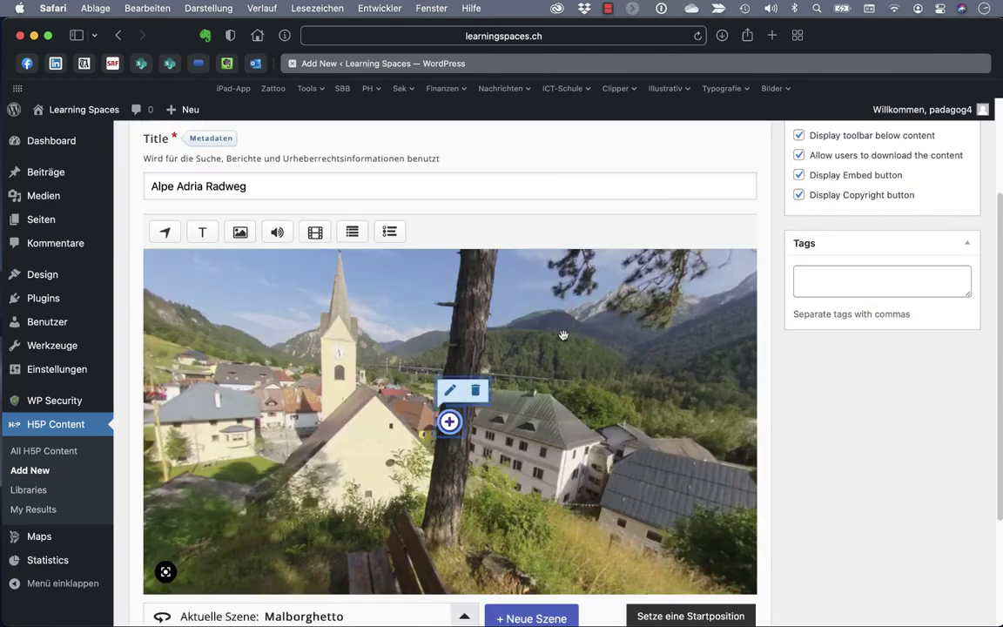
left_click_drag(448, 422, 650, 426)
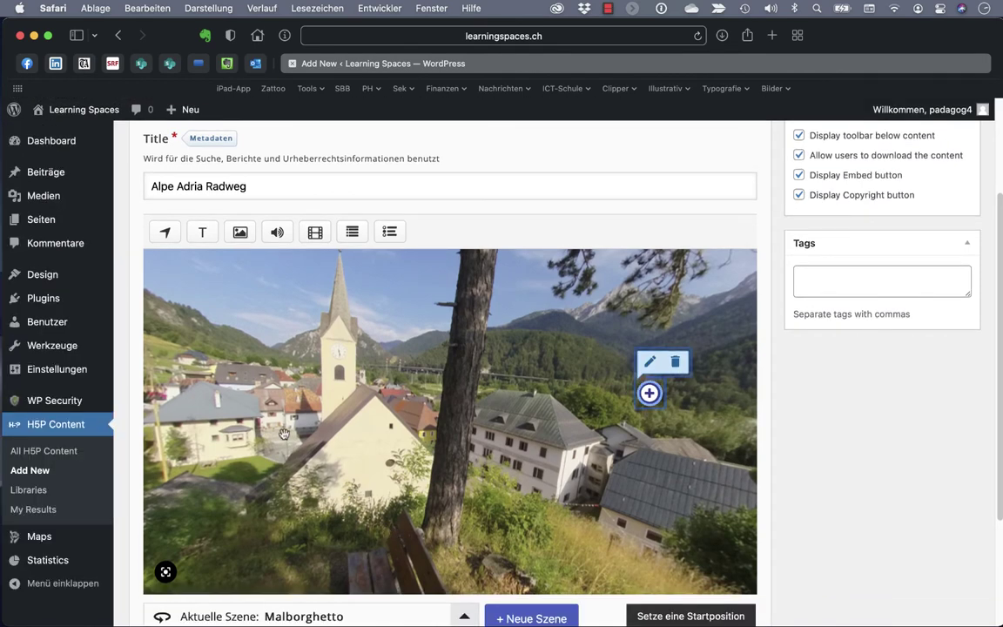
- Add an audio element to the Malborghetto scene and upload Brücke.mp3 from the Audio folder in Finder as its source
left_click(276, 233)
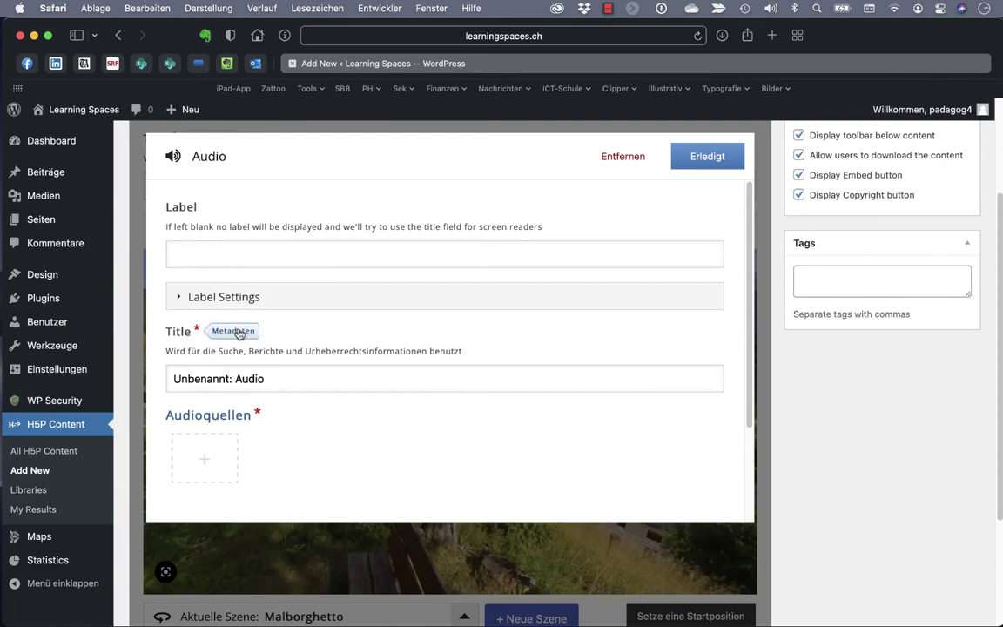
left_click(203, 463)
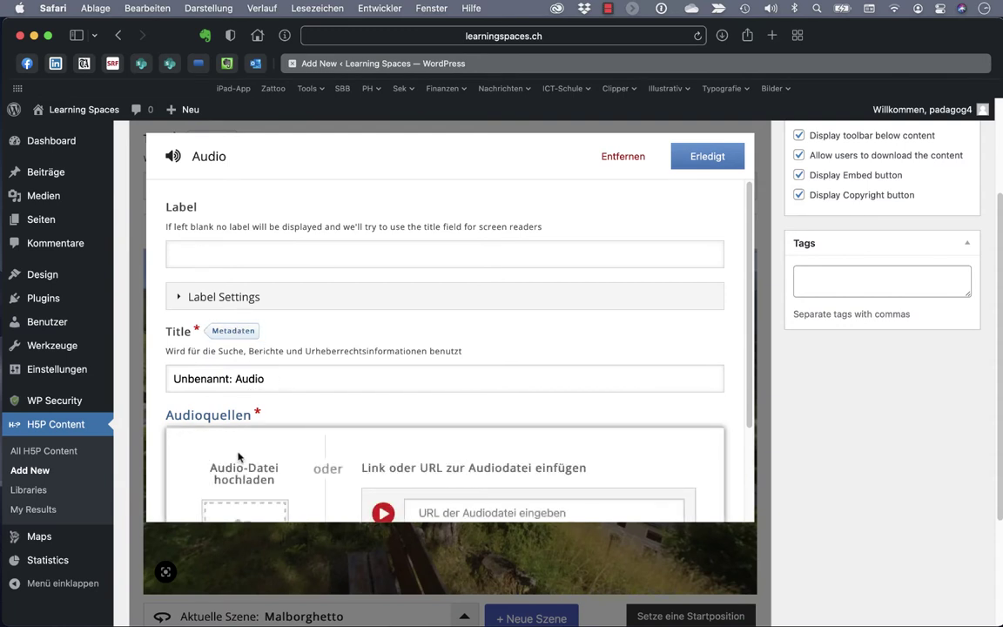
scroll(294, 488, "down", 1)
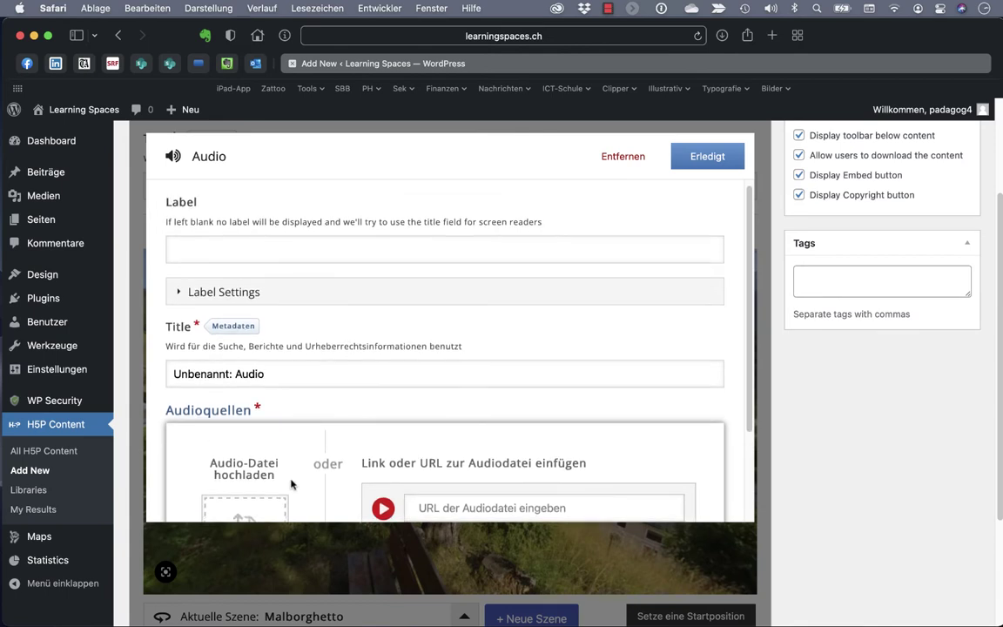
key("super+Tab")
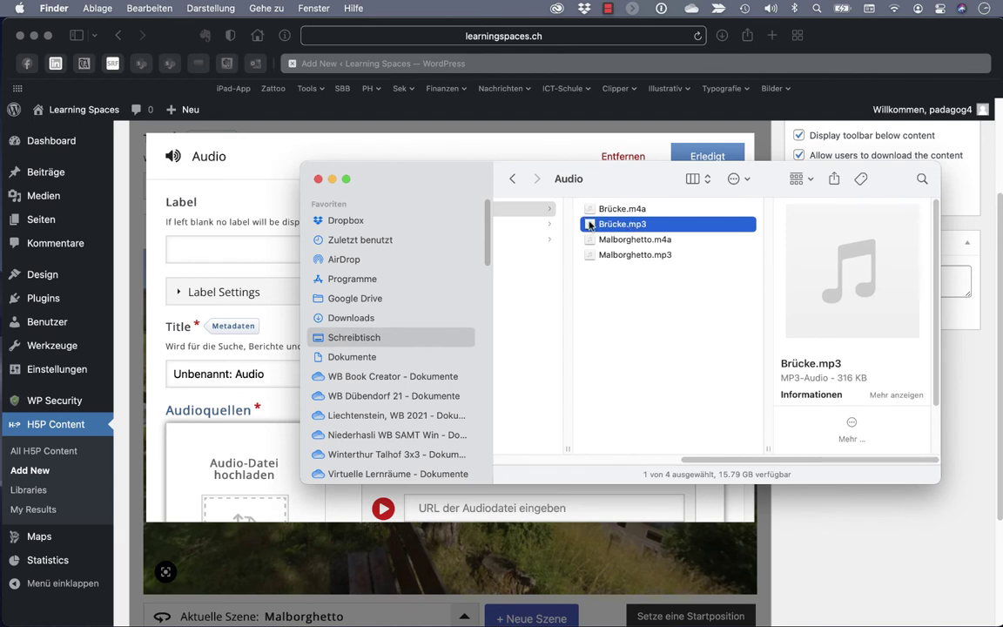
left_click_drag(590, 225, 252, 505)
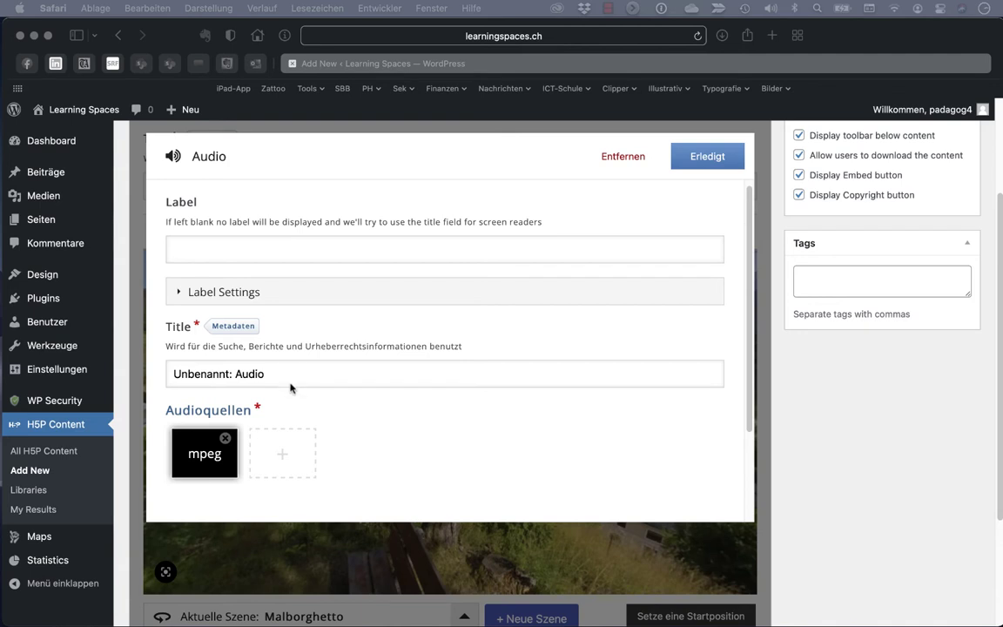
- Title the audio element "Kommentar", finish it and place its hotspot beside the church tower
left_click(184, 374)
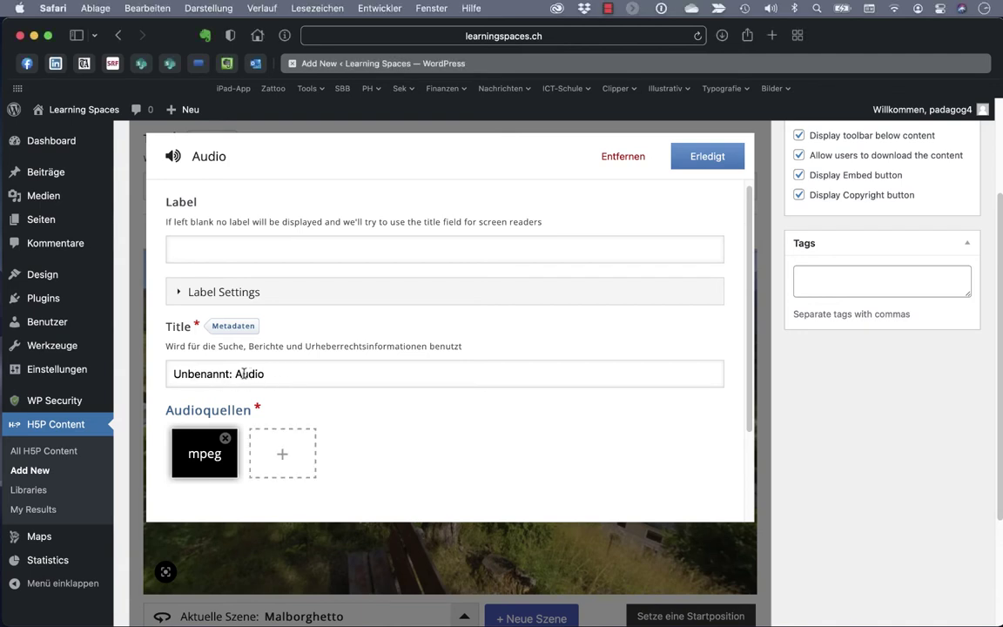
triple_click(244, 373)
type("Ko")
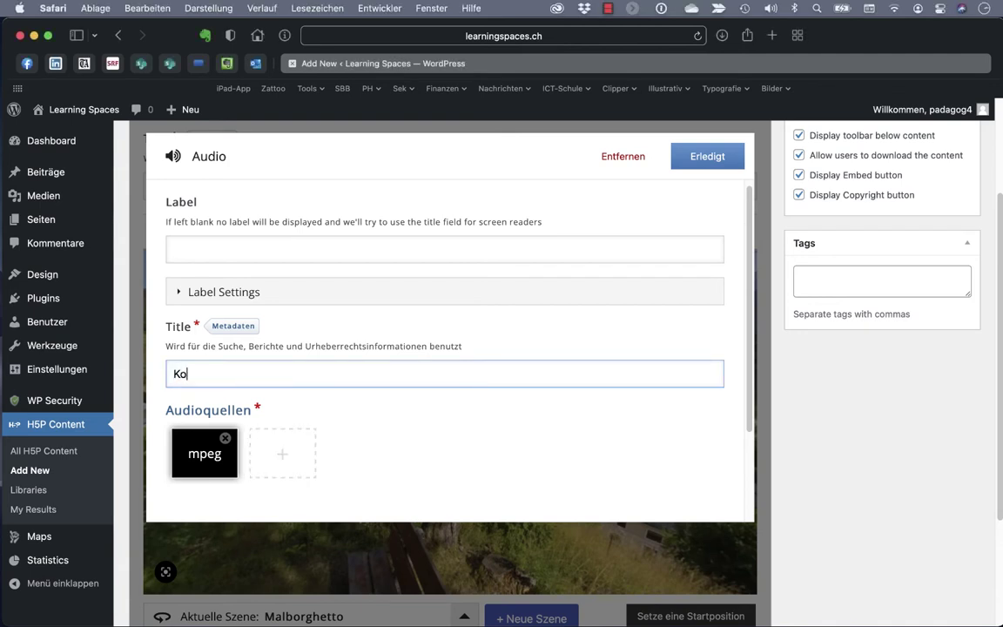
type("mmentar")
left_click(698, 162)
left_click_drag(448, 420, 387, 413)
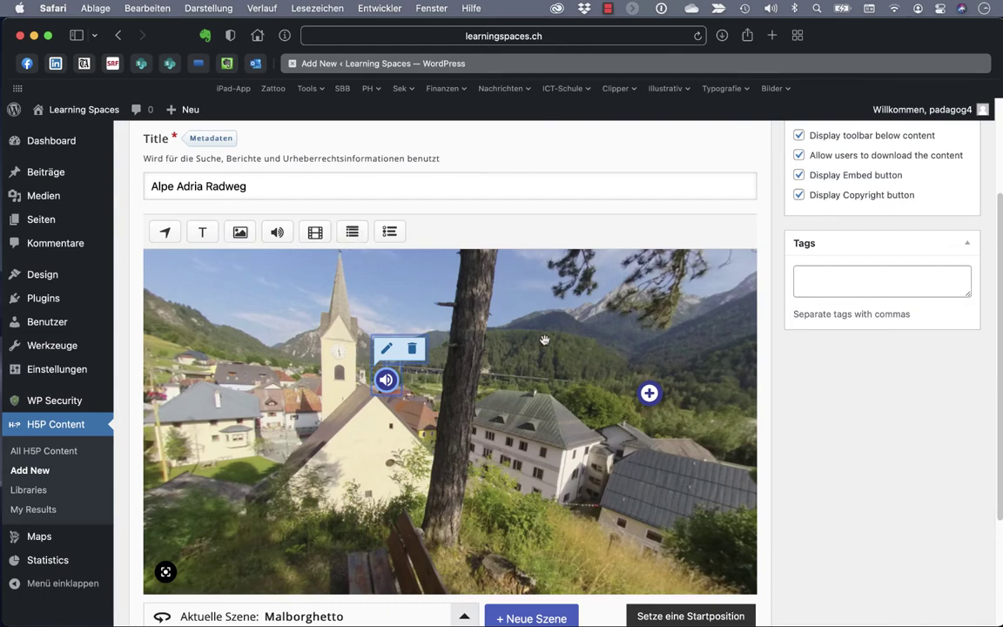
- Add a Go To Scene element in the valley view, linked to a new 360° scene with bruecke.jpg from Panoramen as background
left_click_drag(579, 303, 374, 314)
left_click_drag(667, 376, 535, 370)
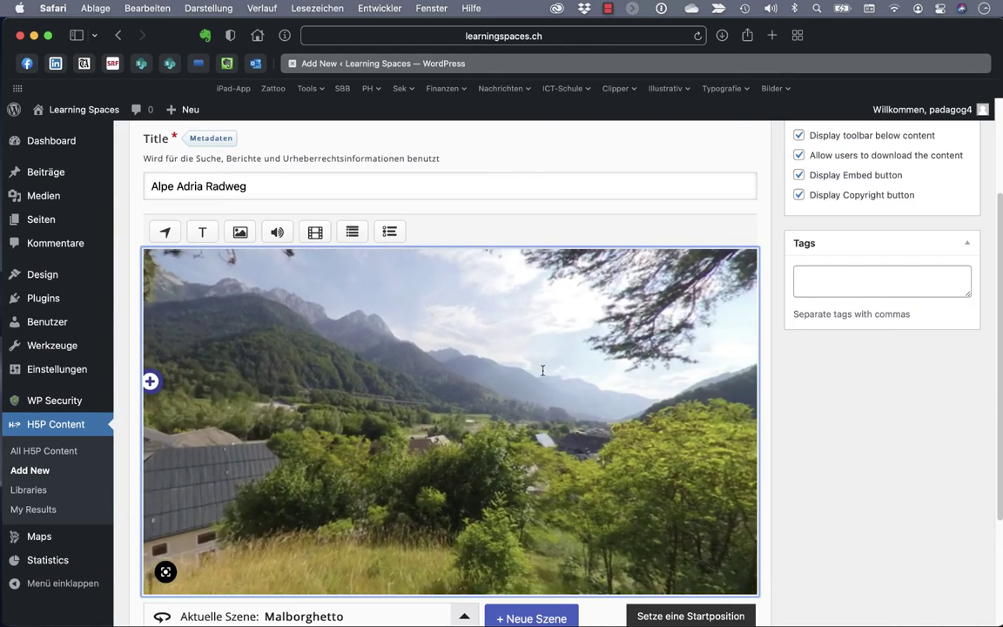
left_click(163, 234)
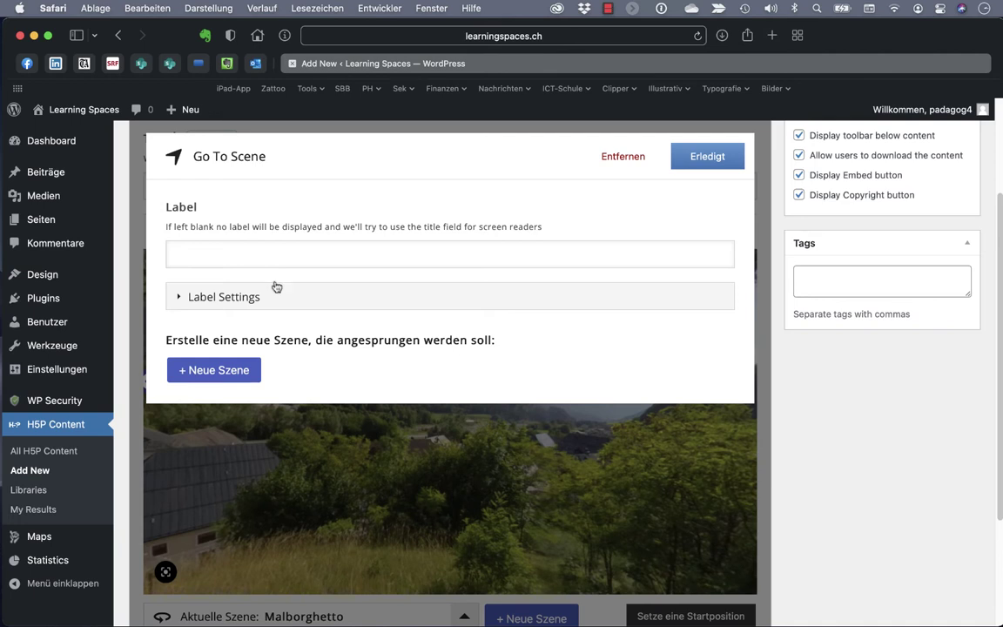
left_click(233, 372)
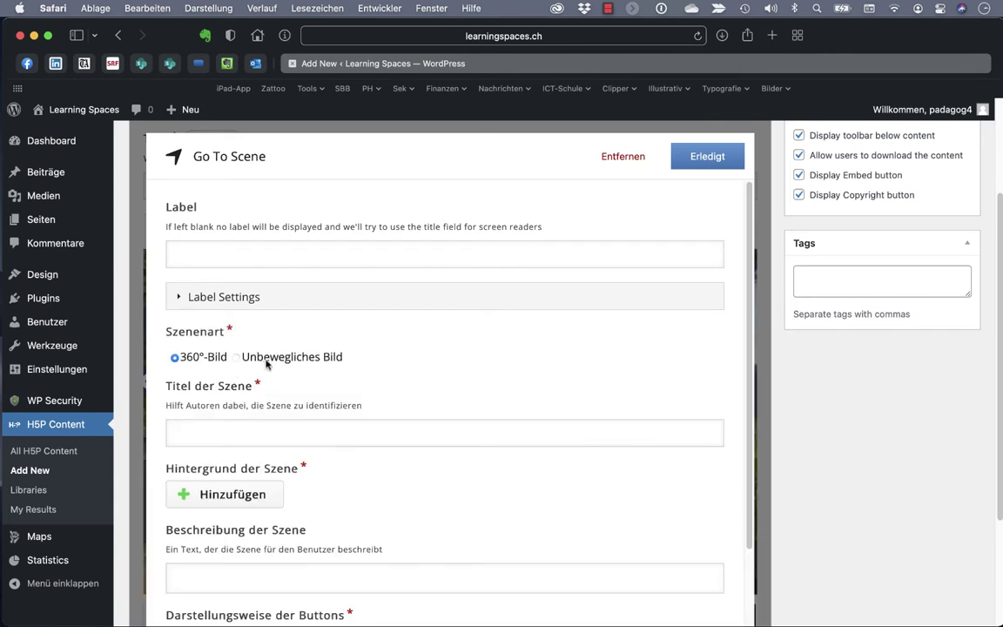
scroll(267, 363, "down", 1)
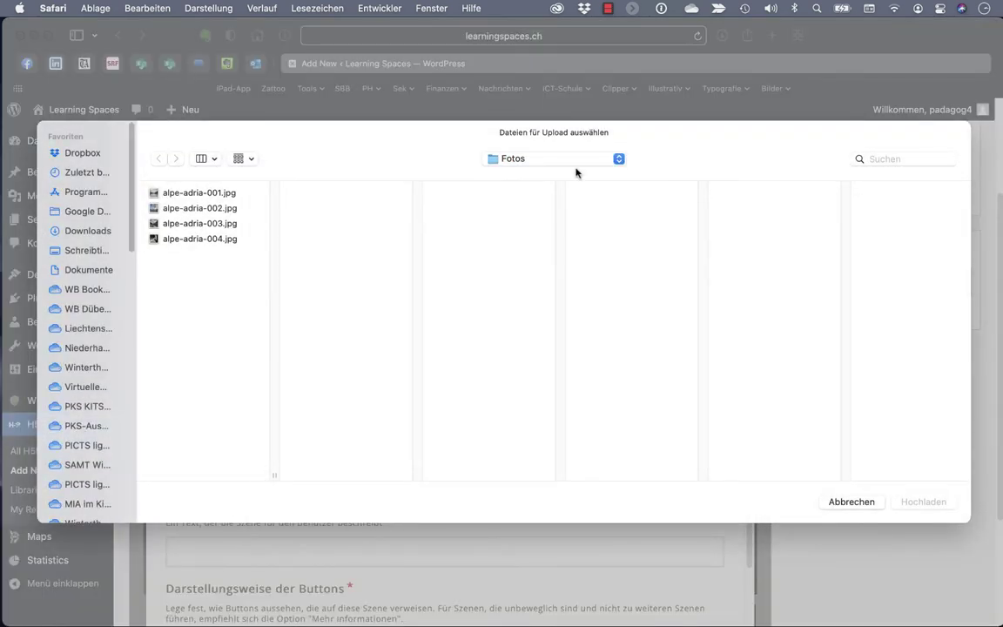
left_click(560, 160)
left_click(551, 184)
left_click(296, 224)
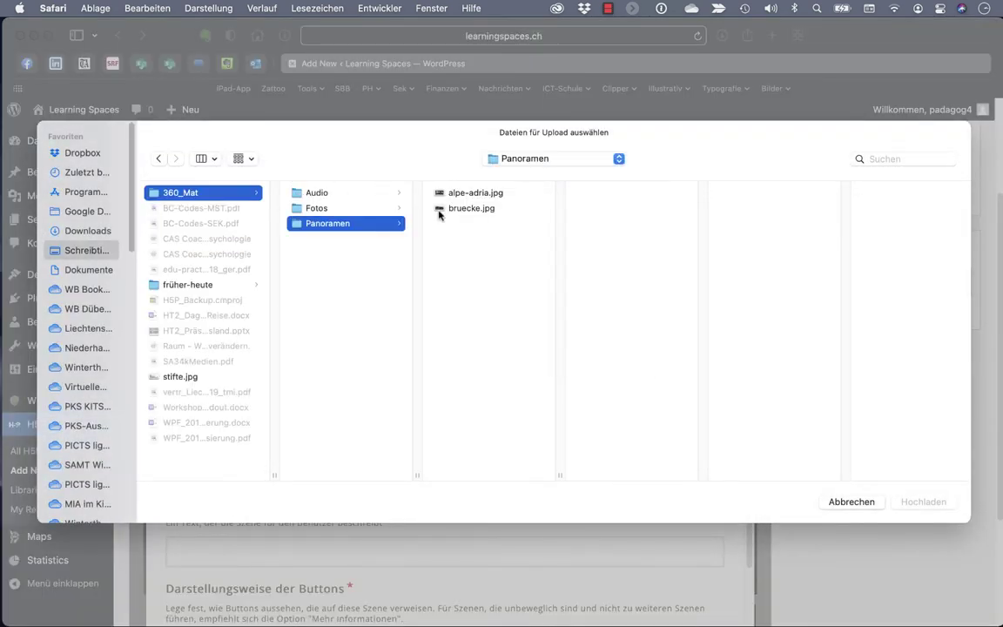
left_click(439, 210)
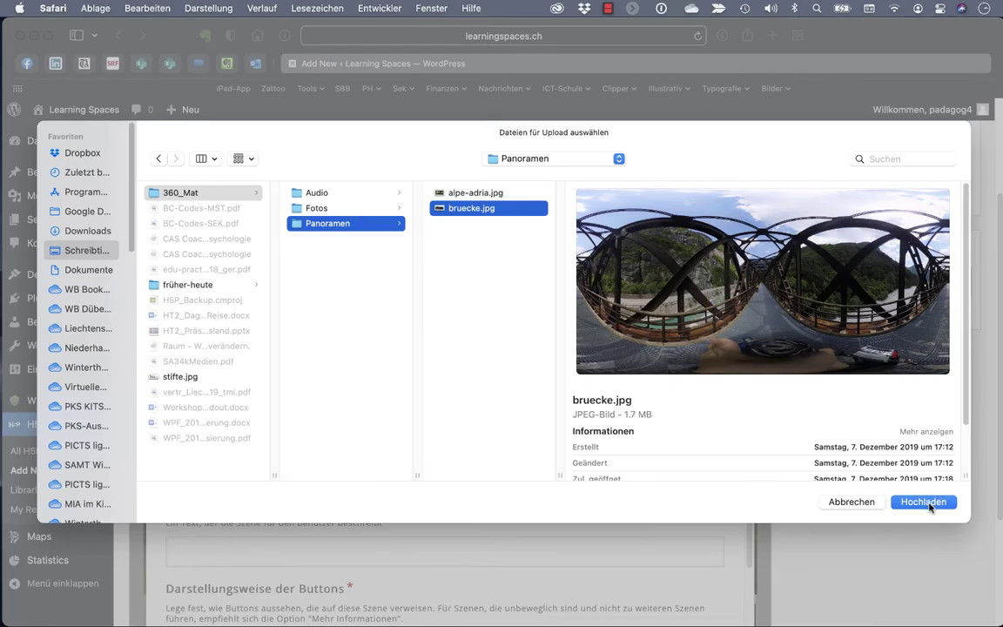
left_click(923, 503)
- Label the scene link "Fahrt flussabwärts" and title the new scene "Brücke"
left_click(250, 226)
type("Fl")
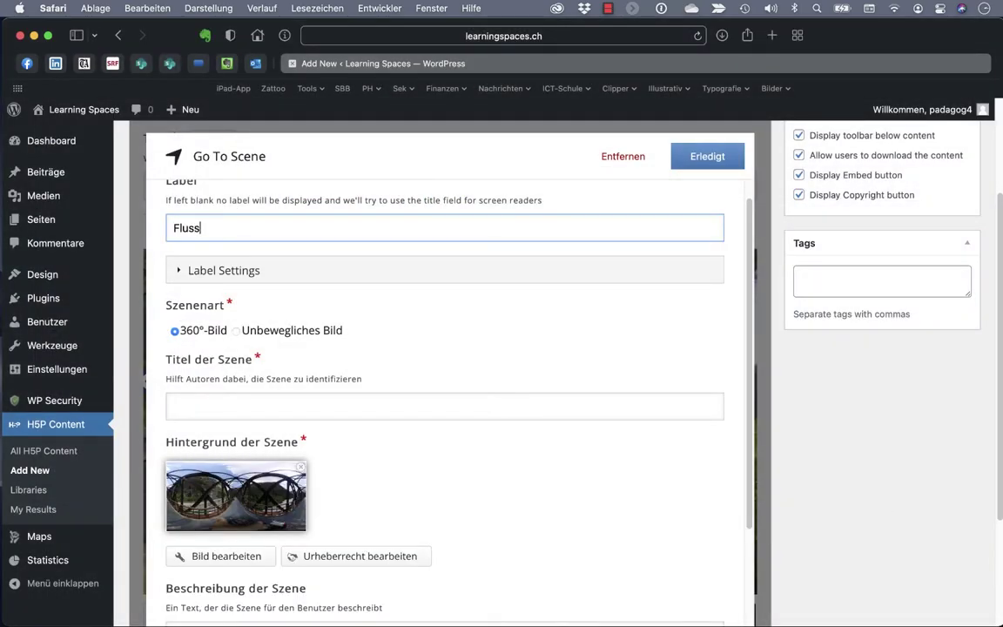
type("uss")
key("super+a")
type("Fahrt flussabwärts")
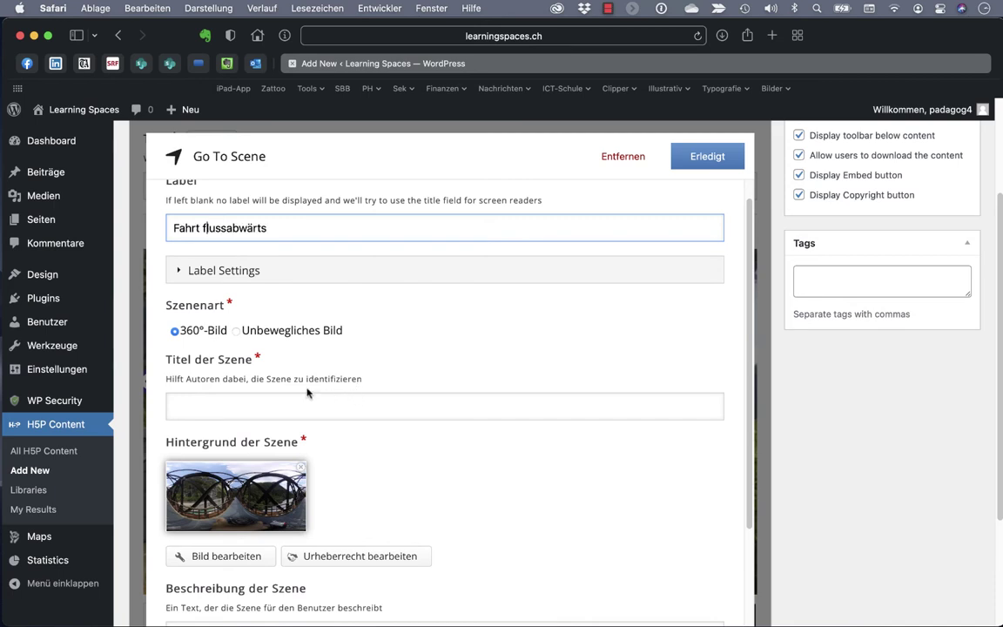
scroll(307, 392, "down", 2)
left_click(239, 373)
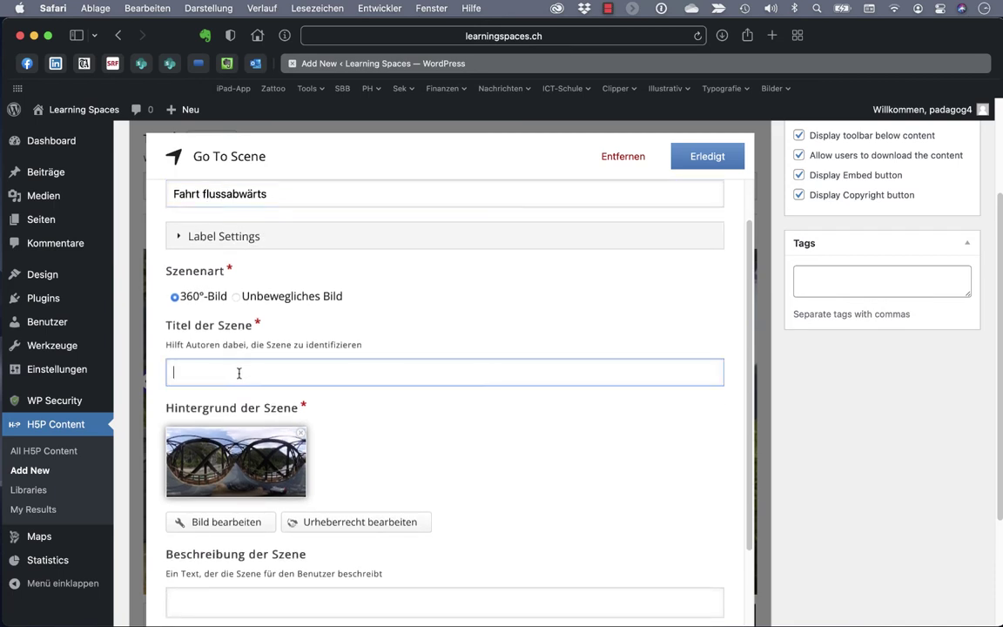
type("Brücke")
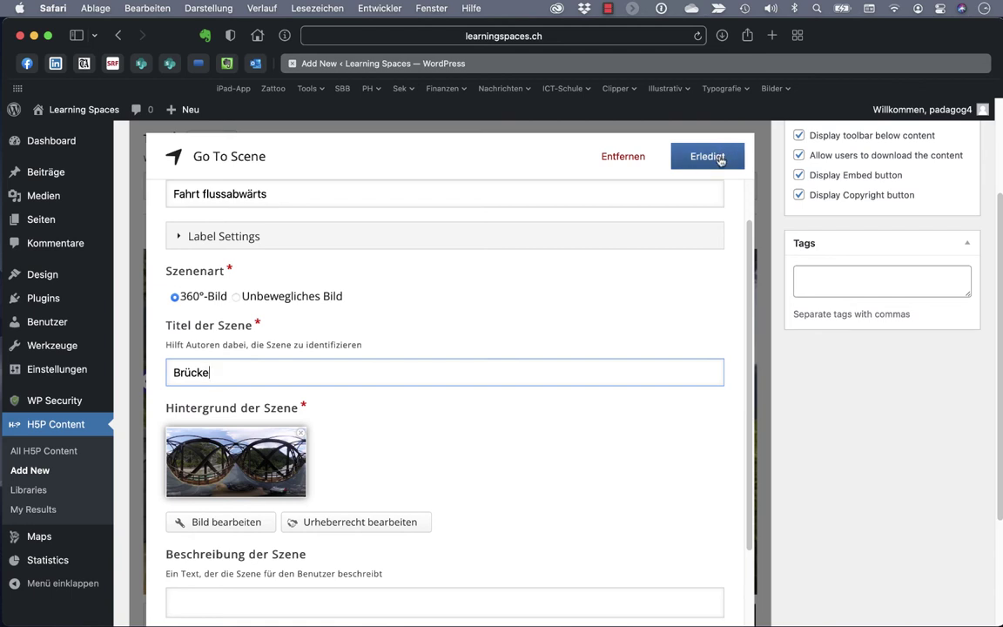
- Finish the scene link, place its hotspot over the far end of the valley and go to the Brücke scene
left_click(707, 156)
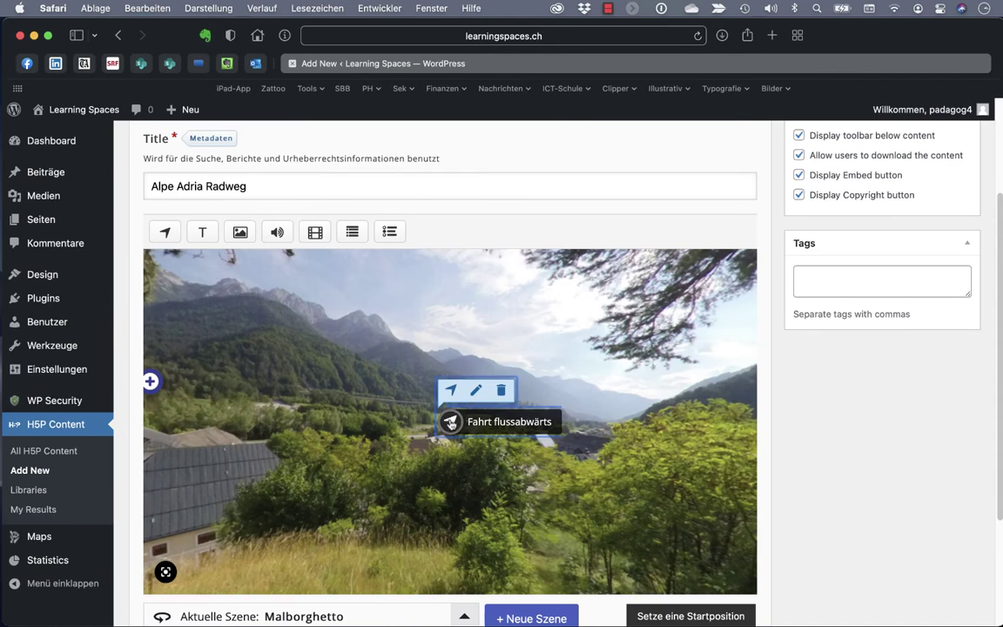
left_click_drag(448, 421, 536, 406)
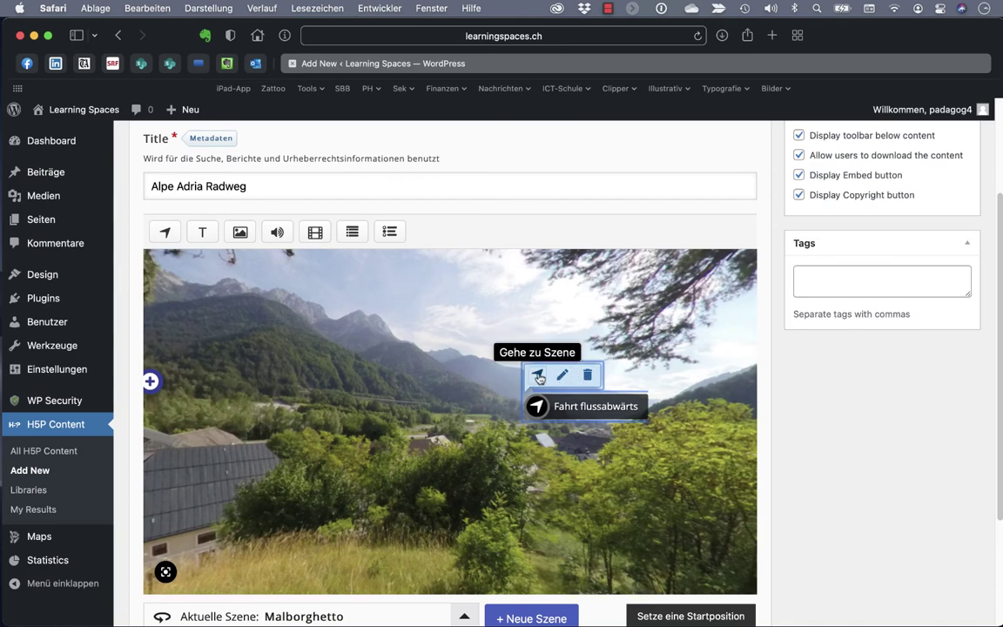
left_click(539, 378)
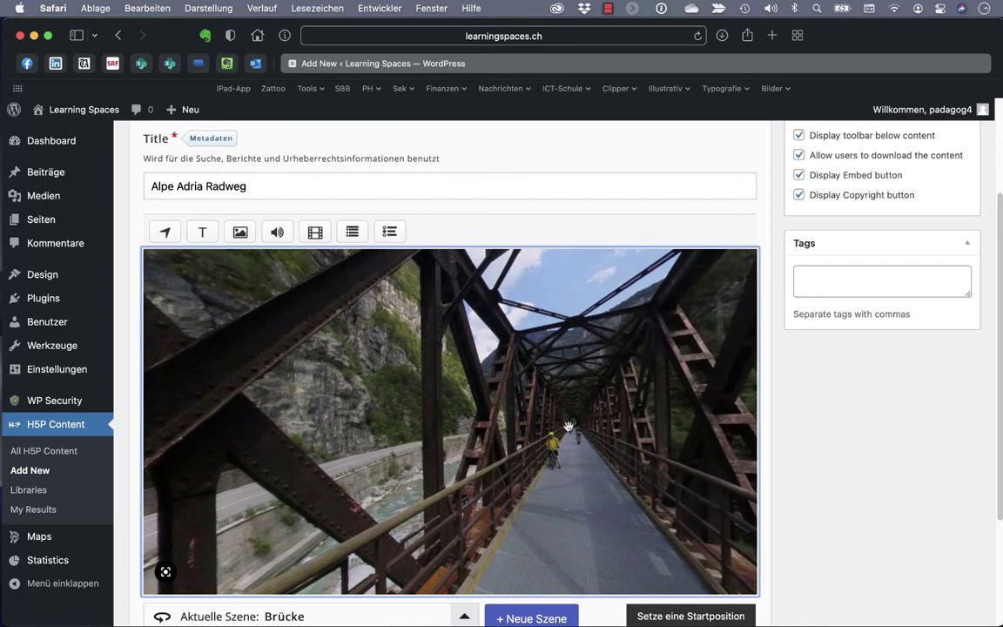
- Add an image element to the Brücke scene using alpe-adria-003.jpg from the Fotos folder
left_click_drag(554, 404, 314, 389)
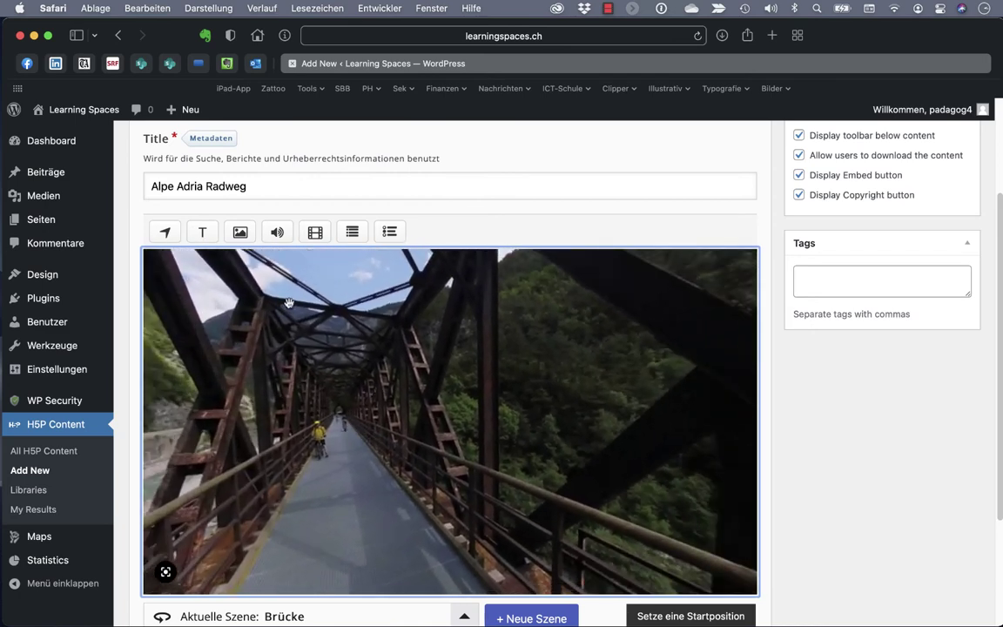
left_click(240, 233)
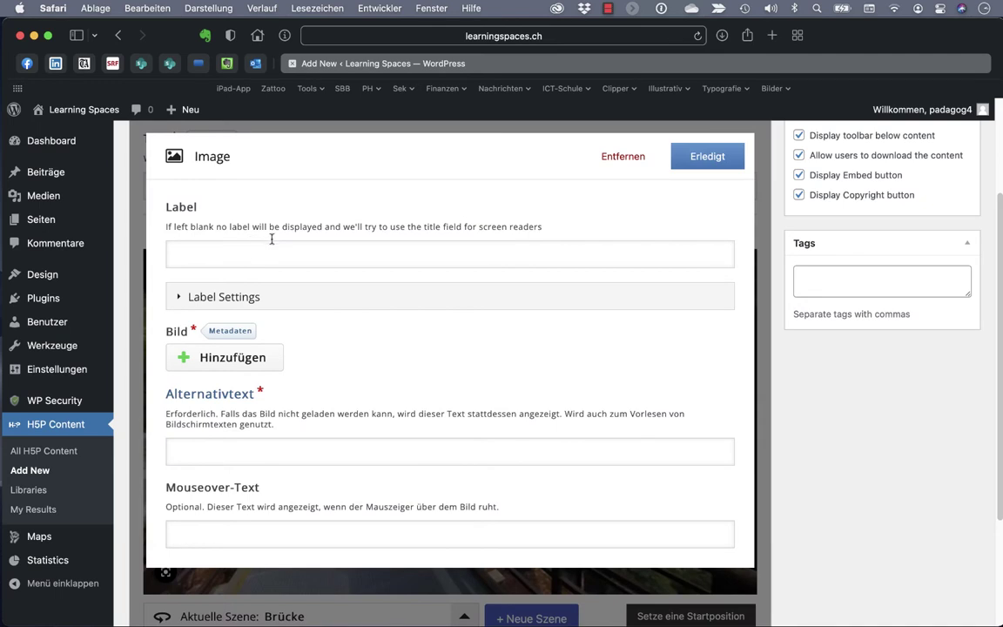
left_click(264, 351)
left_click(352, 208)
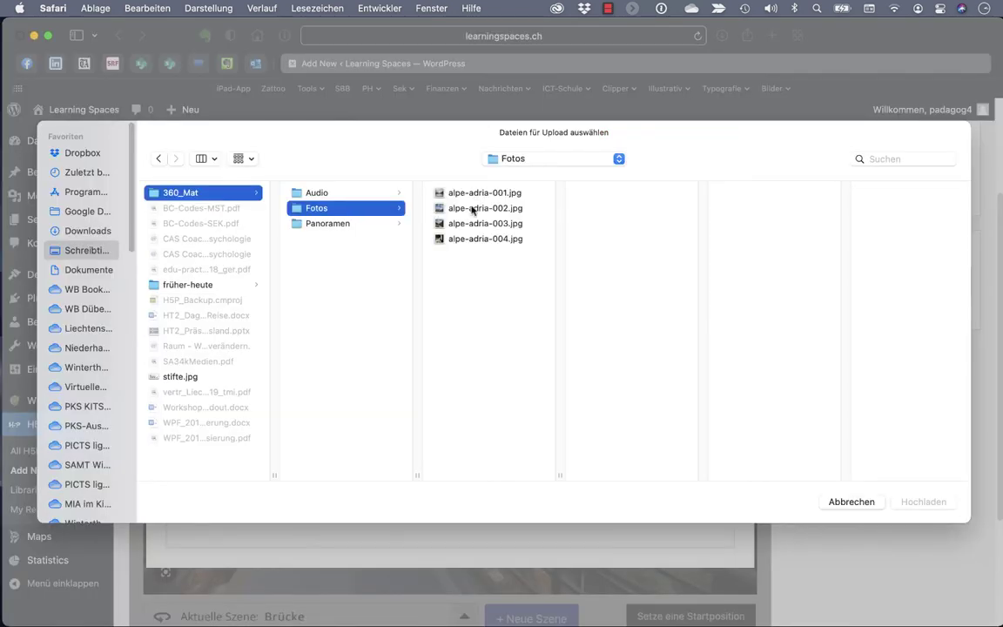
left_click(486, 223)
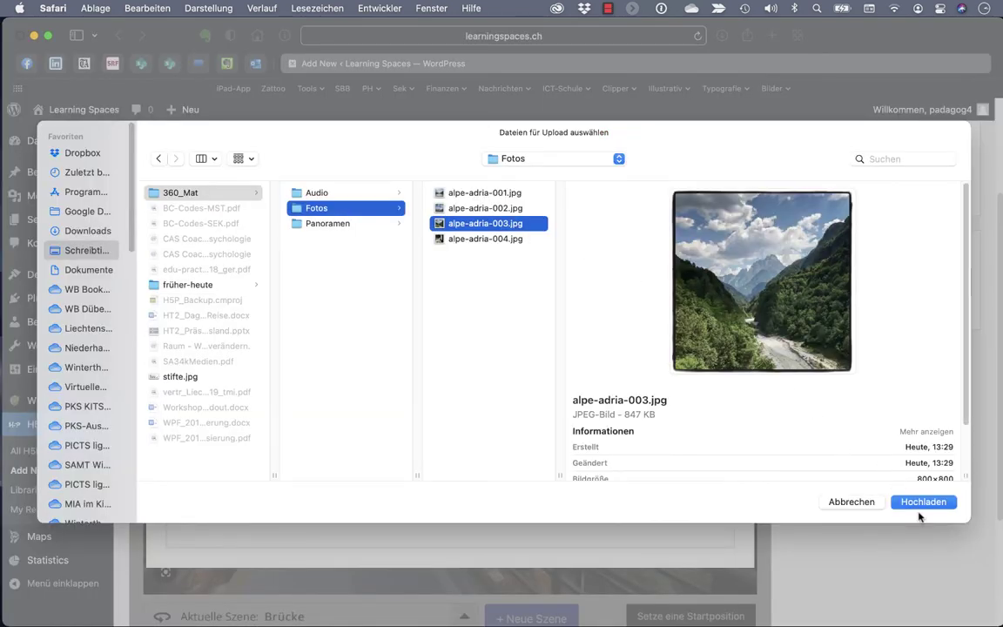
left_click(922, 502)
- Give the image the alternative text "Landschaft", finish it and place its hotspot over the wooded slope beside the bridge
left_click(231, 533)
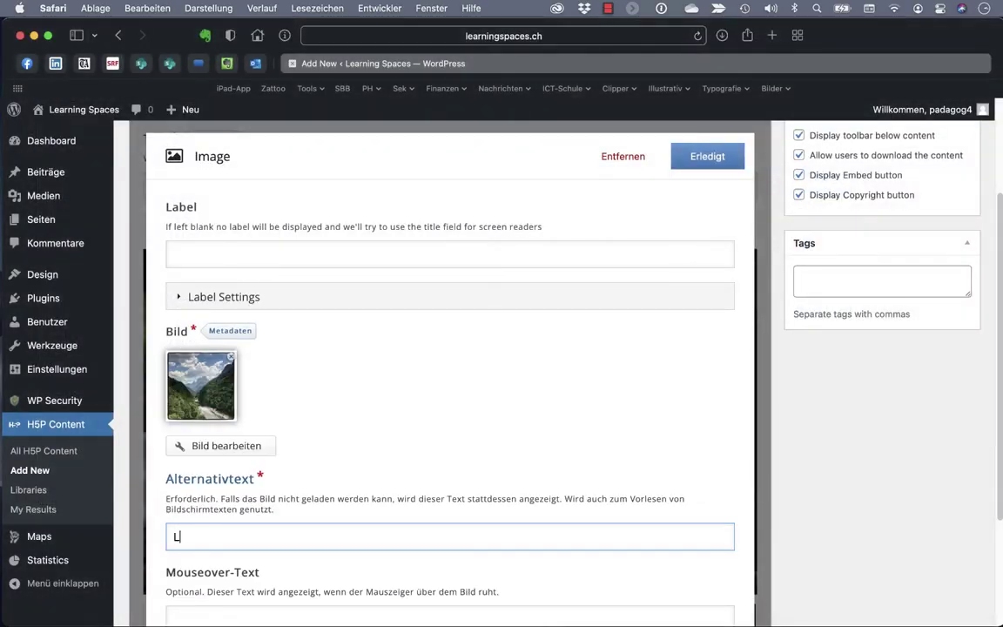
type("Landschaft")
key("Return")
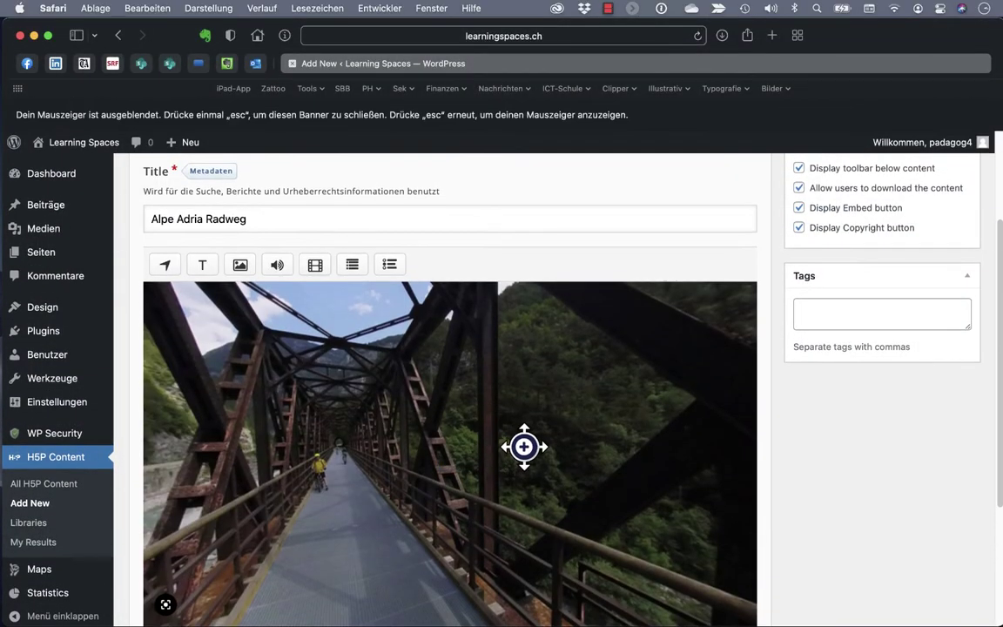
left_click_drag(524, 447, 599, 428)
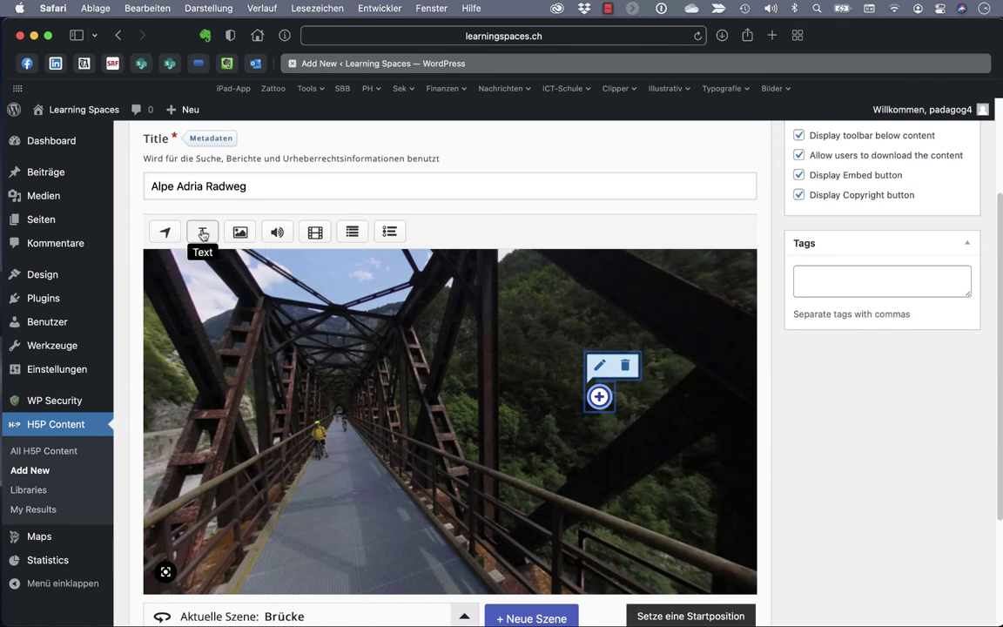
- Add an unlabelled Go To Scene element linked to the existing Malborghetto scene and place its hotspot at the far end of the bridge
left_click(170, 236)
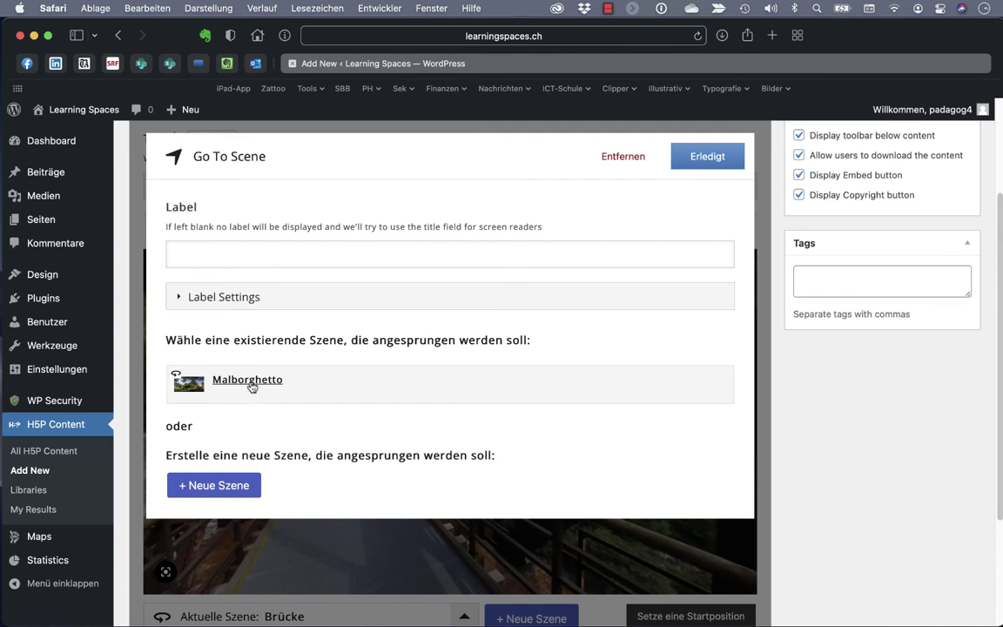
left_click(242, 383)
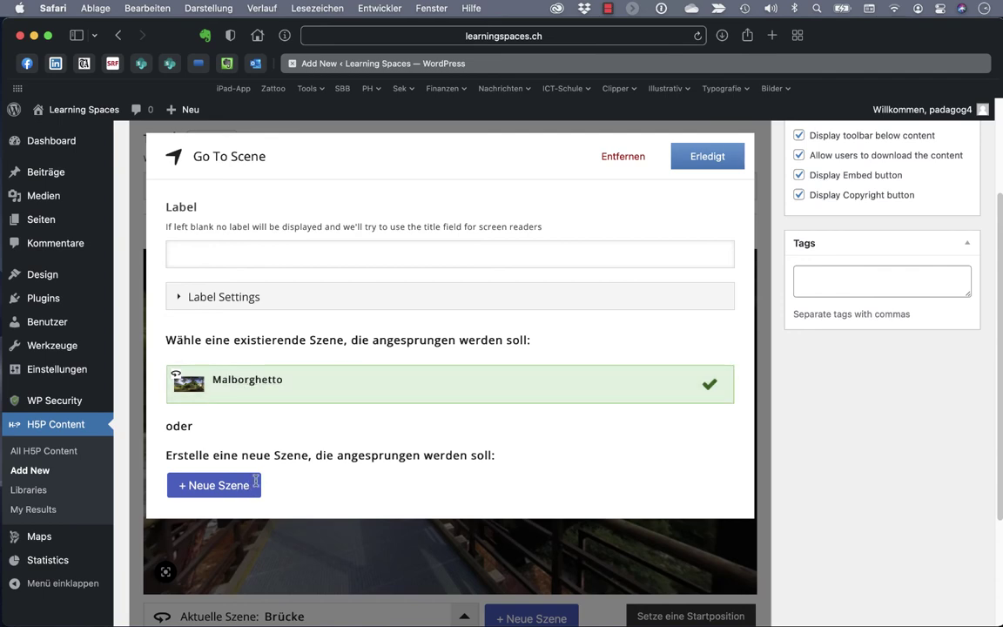
left_click(707, 156)
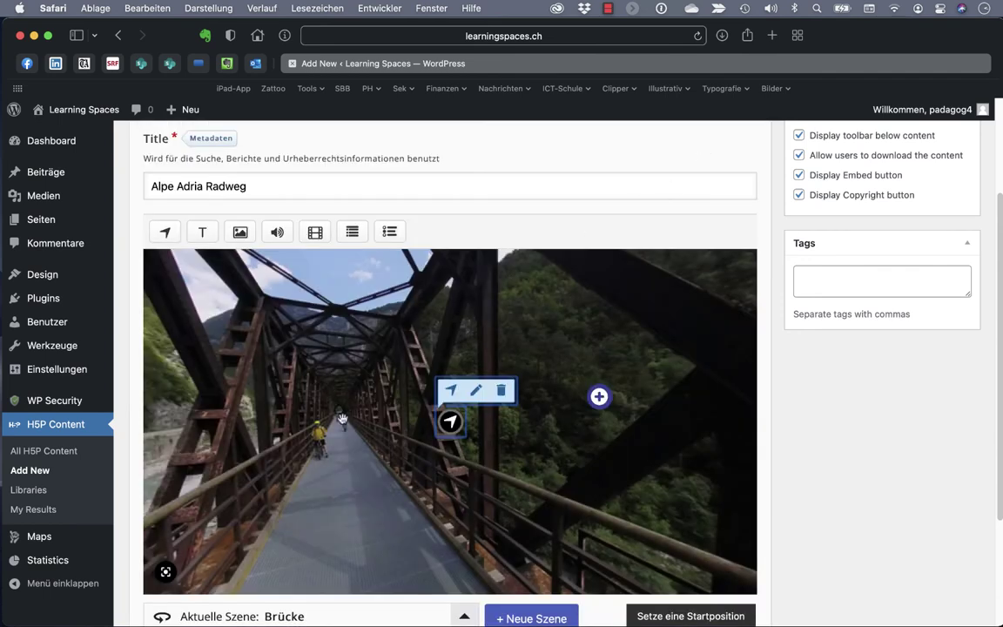
left_click_drag(450, 421, 338, 436)
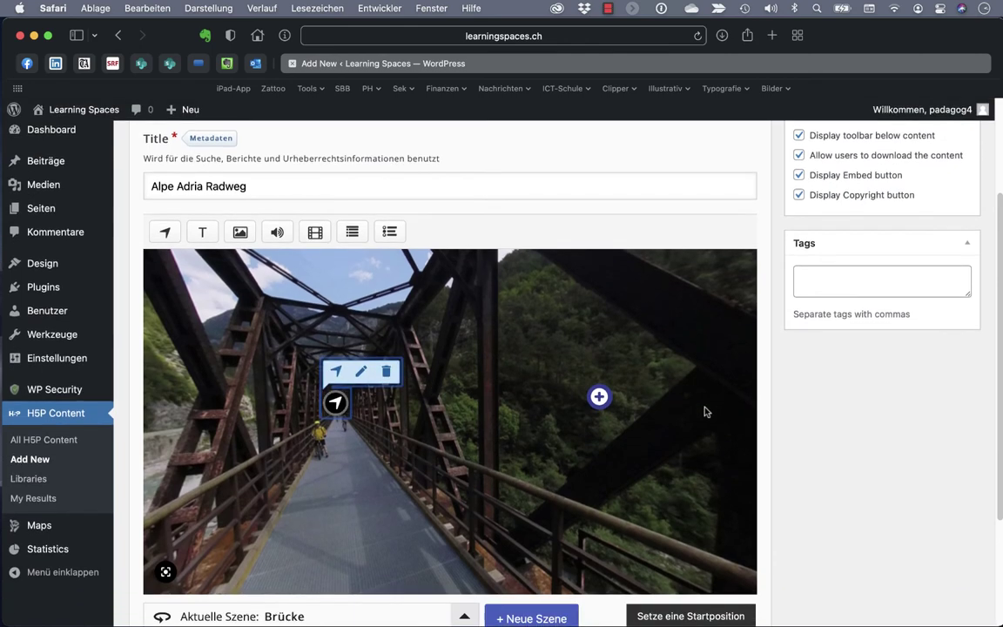
- Create the virtual tour with all display options left enabled
scroll(905, 416, "up", 4)
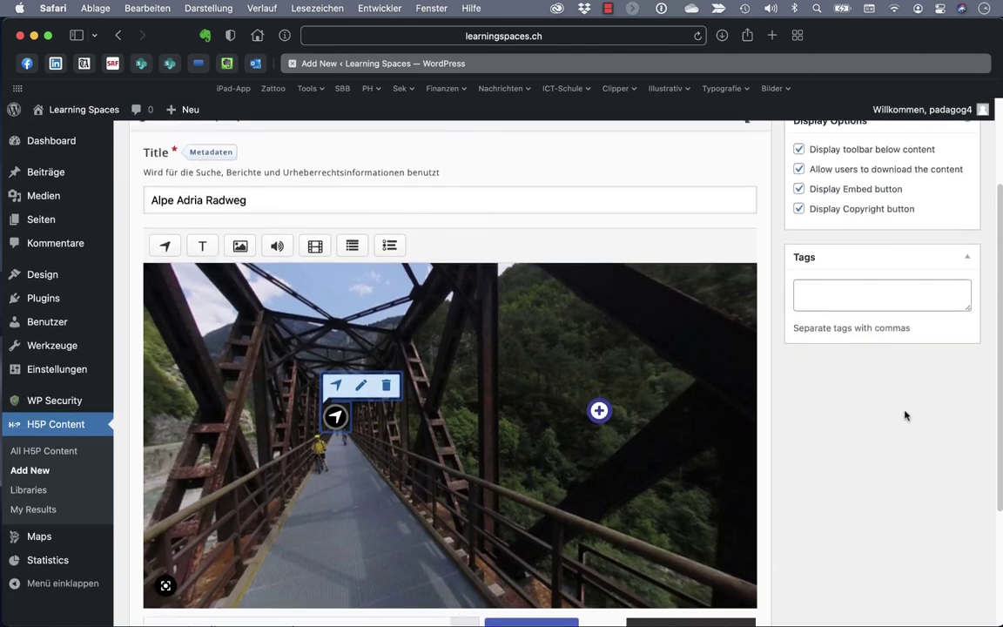
scroll(903, 417, "down", 1)
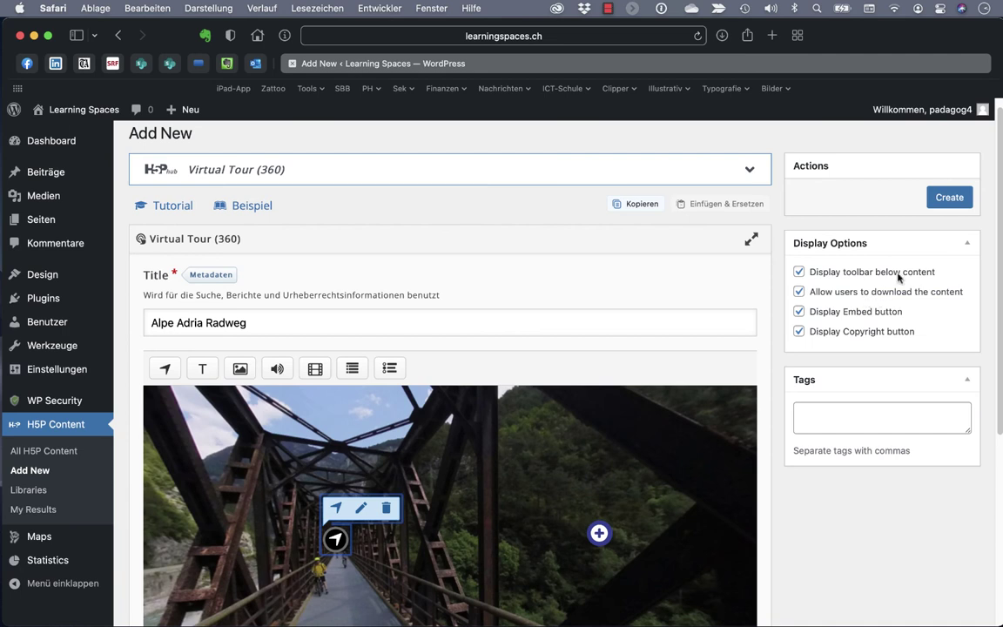
left_click(950, 199)
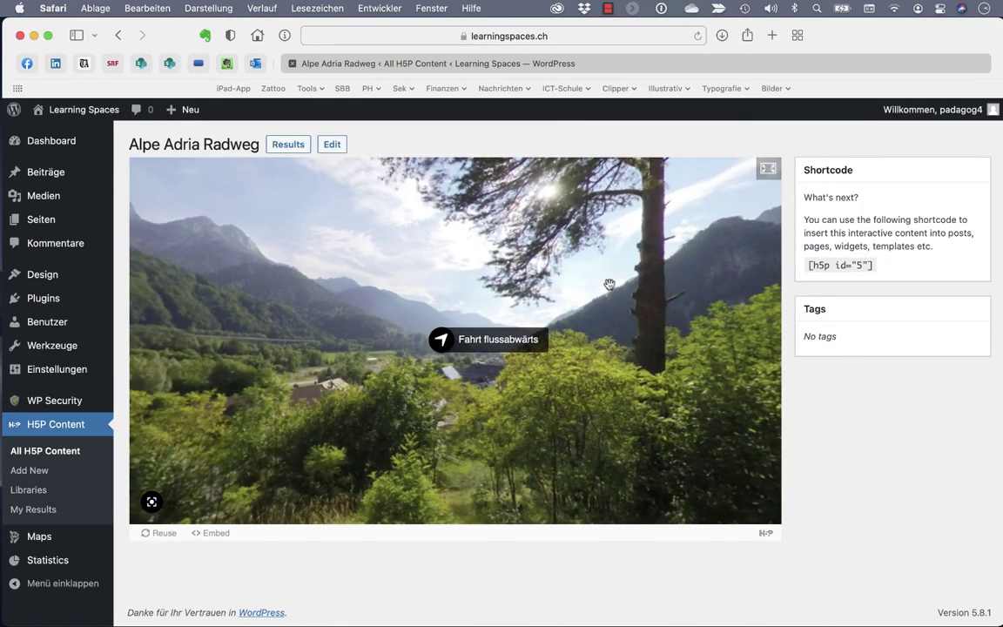
- Test the Malborghetto scene by viewing its image hotspot, then starting and stopping the audio beside the church tower
left_click_drag(610, 285, 704, 397)
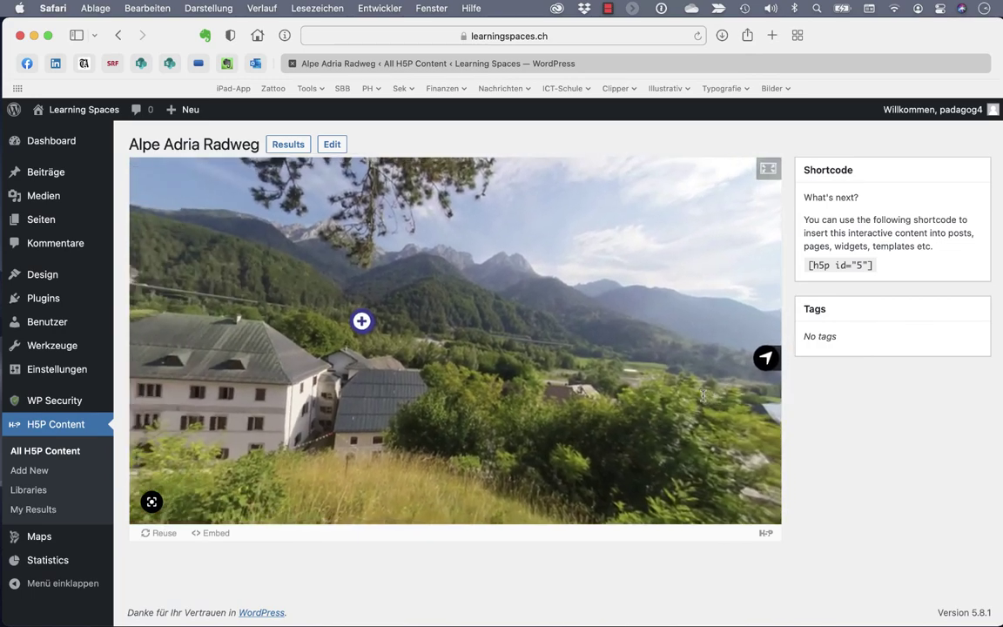
left_click(370, 321)
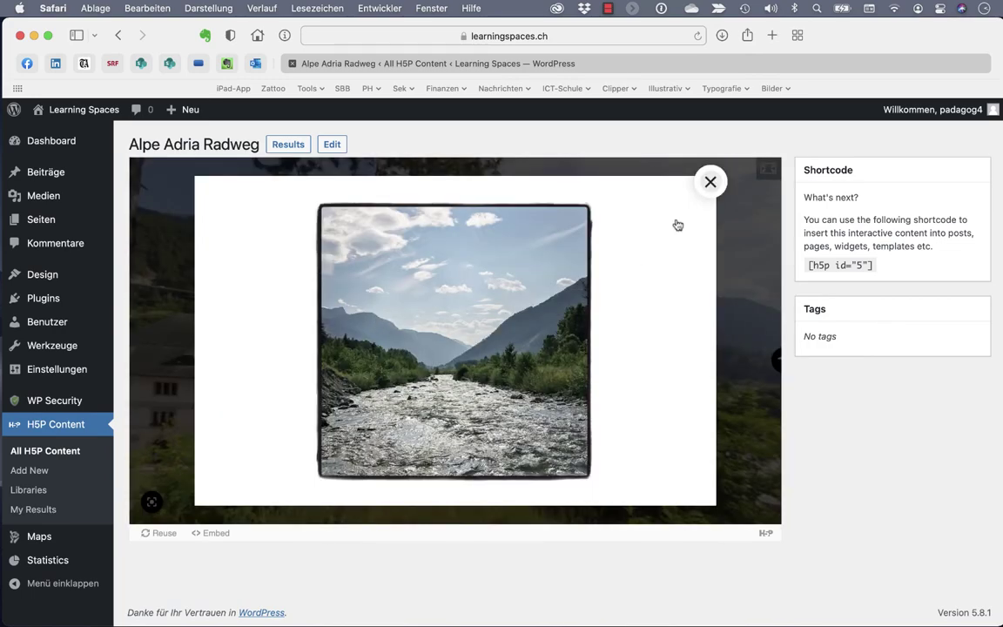
left_click(710, 182)
left_click_drag(415, 305, 676, 294)
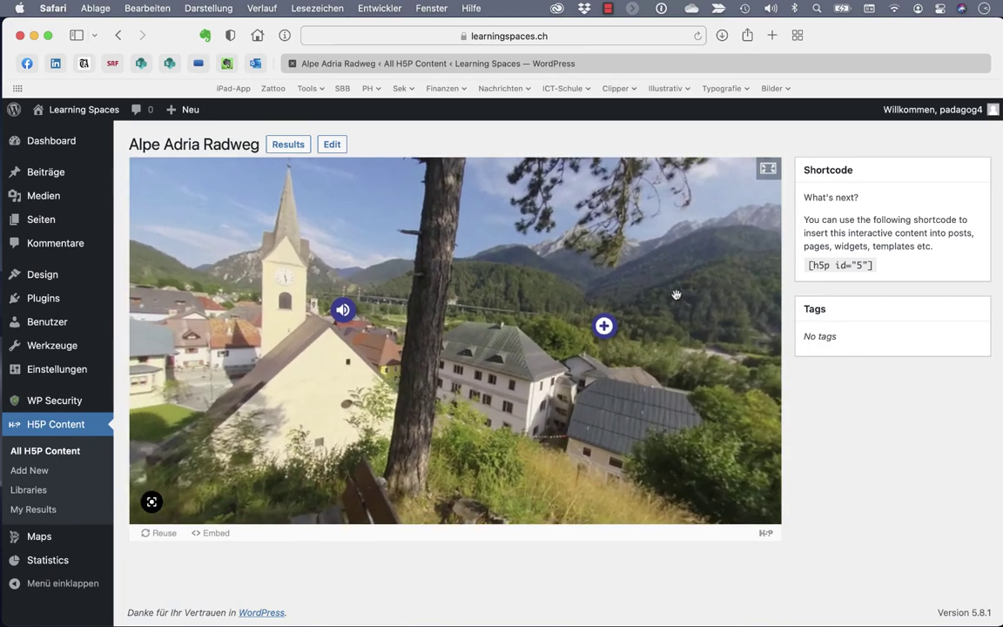
left_click(343, 311)
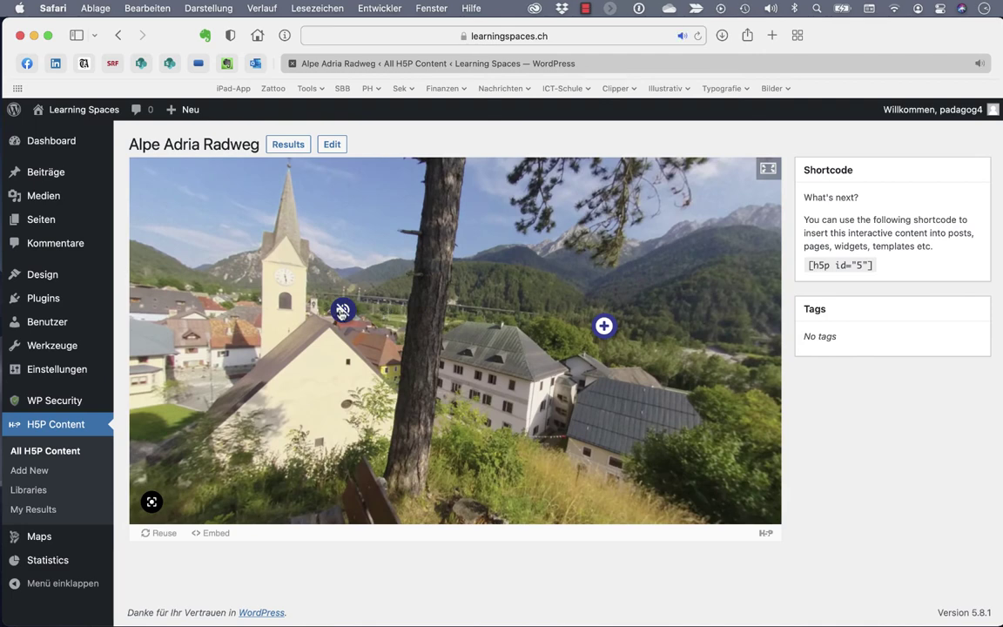
left_click(342, 311)
- Follow the "Fahrt flussabwärts" link to the Brücke scene and look along the bridge
left_click_drag(342, 310, 118, 259)
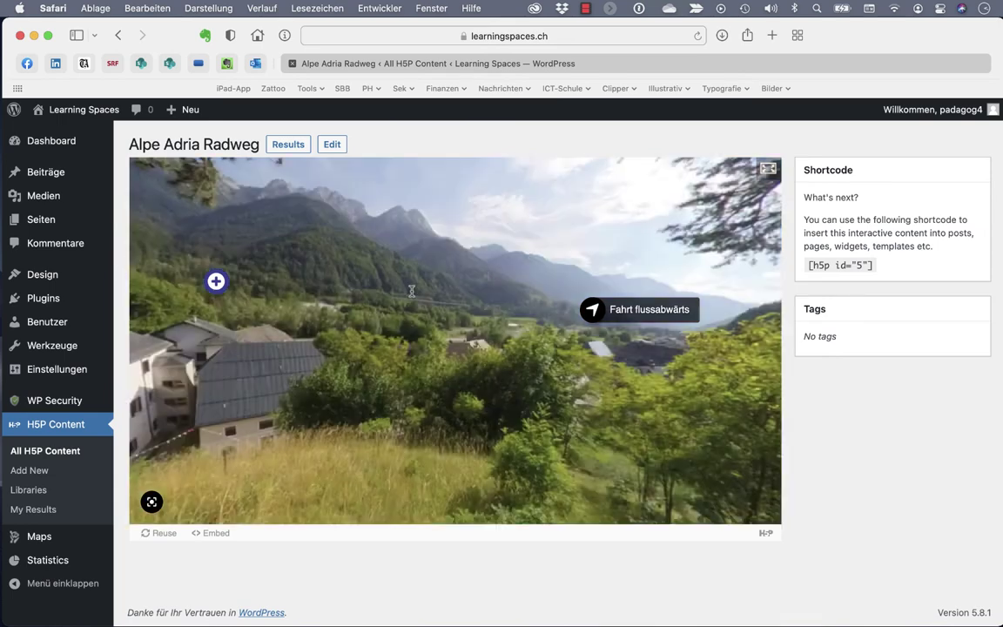
left_click_drag(412, 291, 309, 261)
left_click(514, 306)
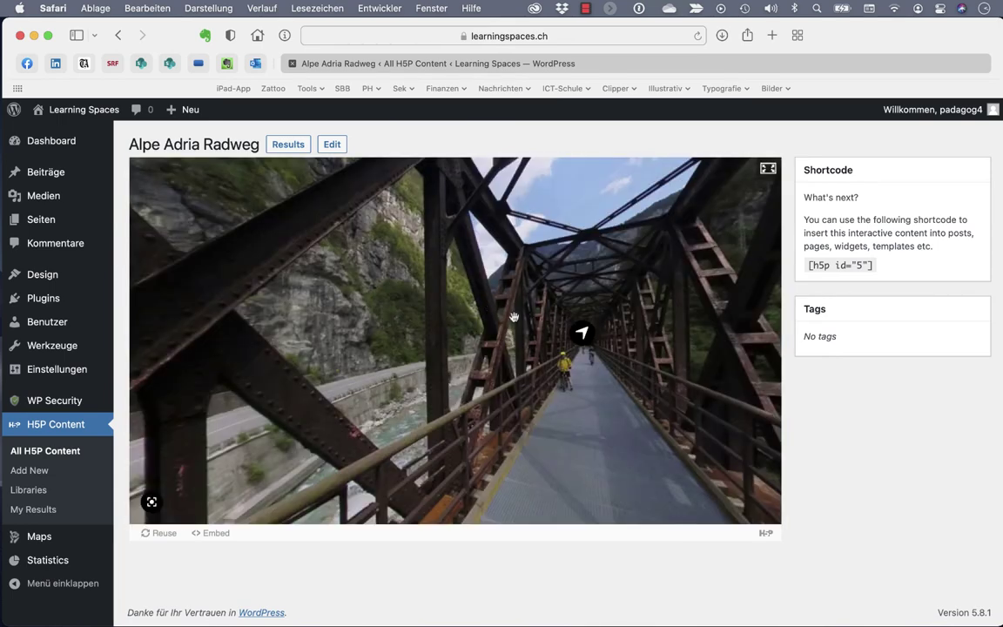
left_click_drag(467, 308, 408, 320)
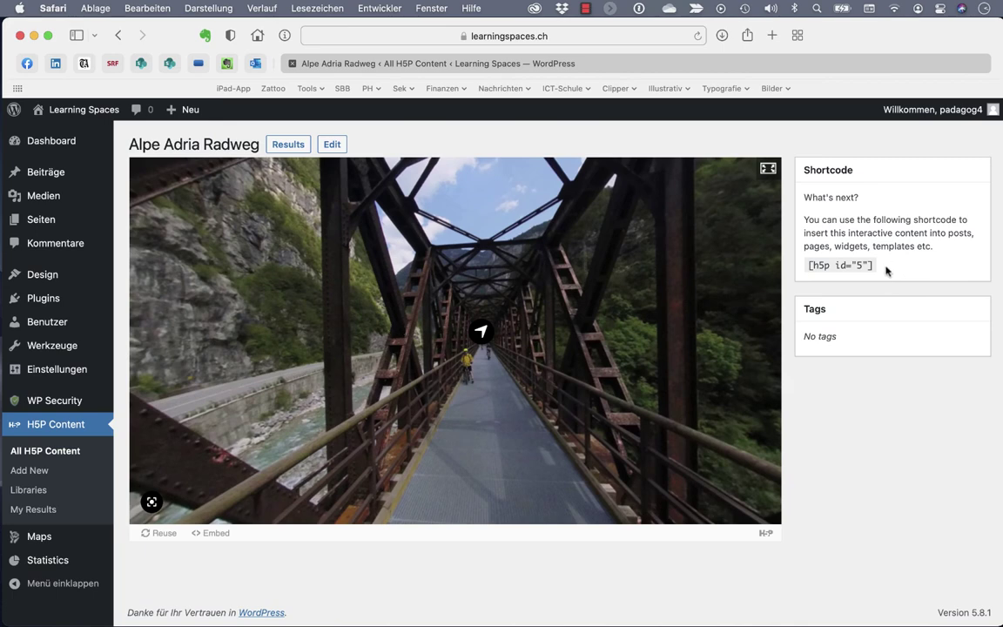
- Examine the tour's shortcode and its embed code, then close the embed dialog
left_click_drag(886, 271, 812, 261)
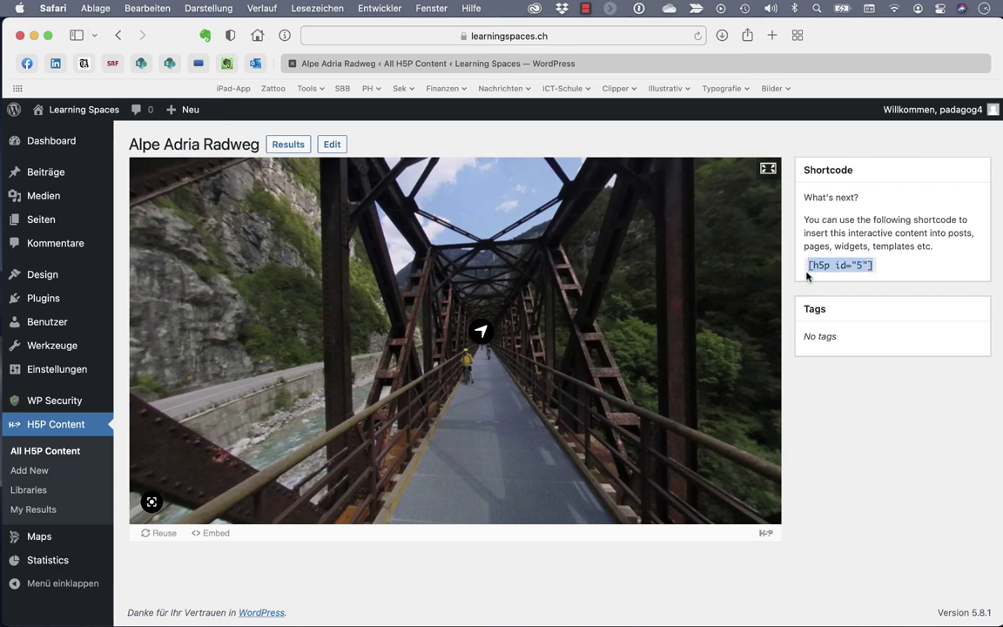
left_click(338, 559)
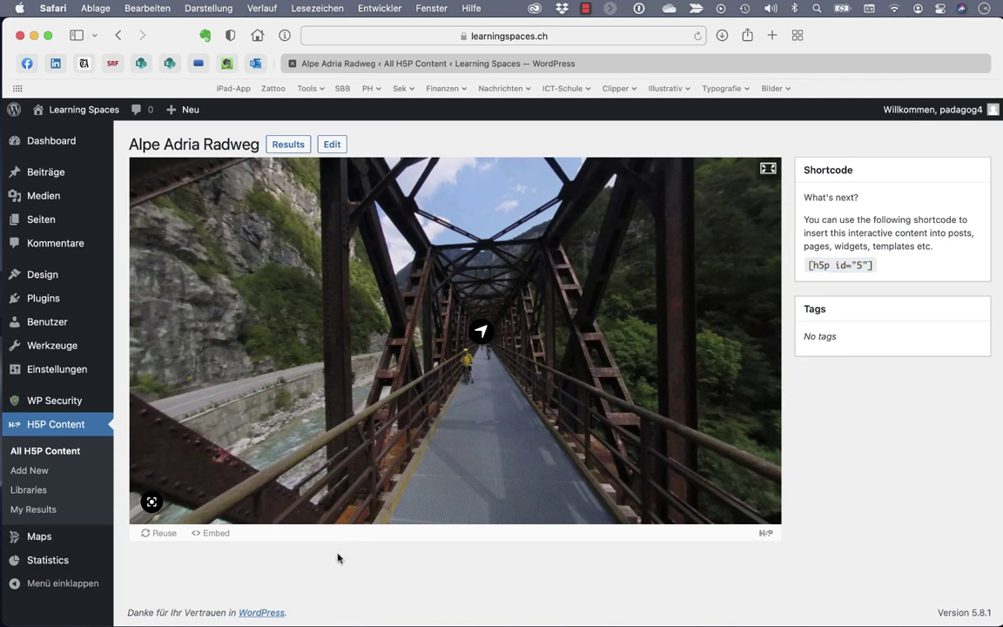
left_click(216, 535)
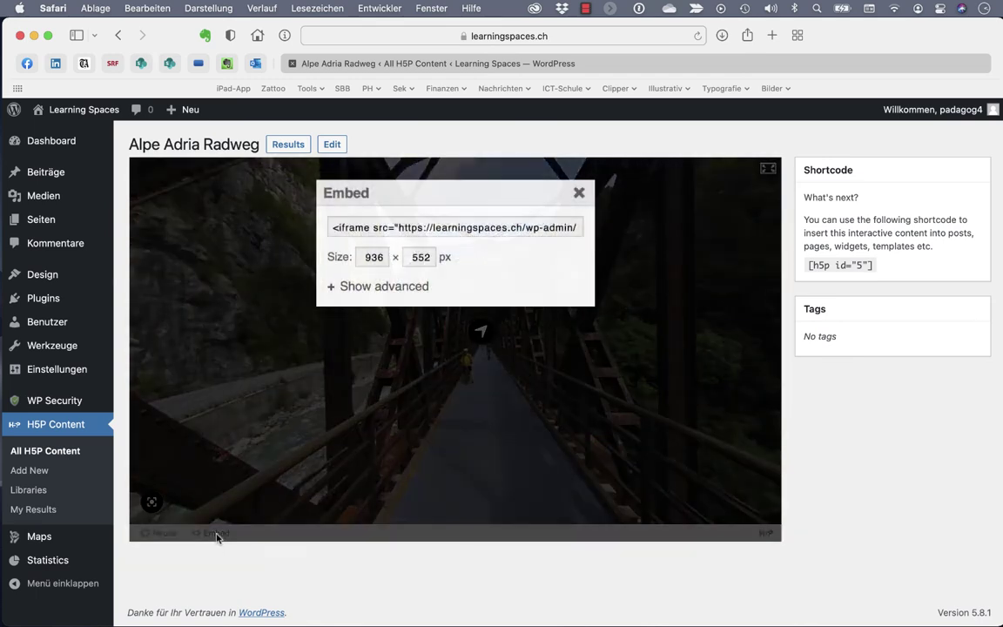
left_click(492, 227)
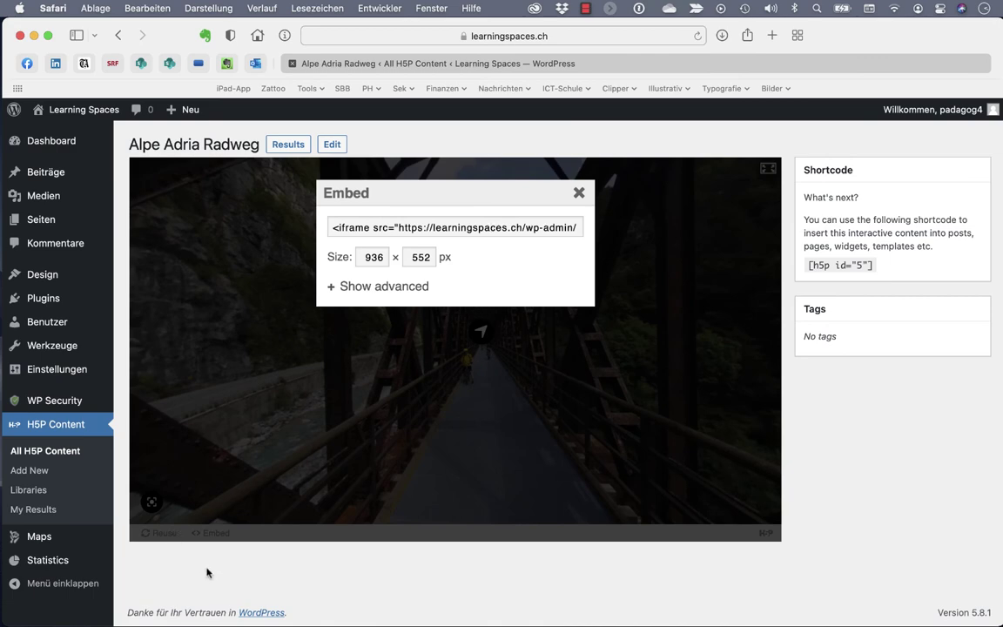
left_click(579, 192)
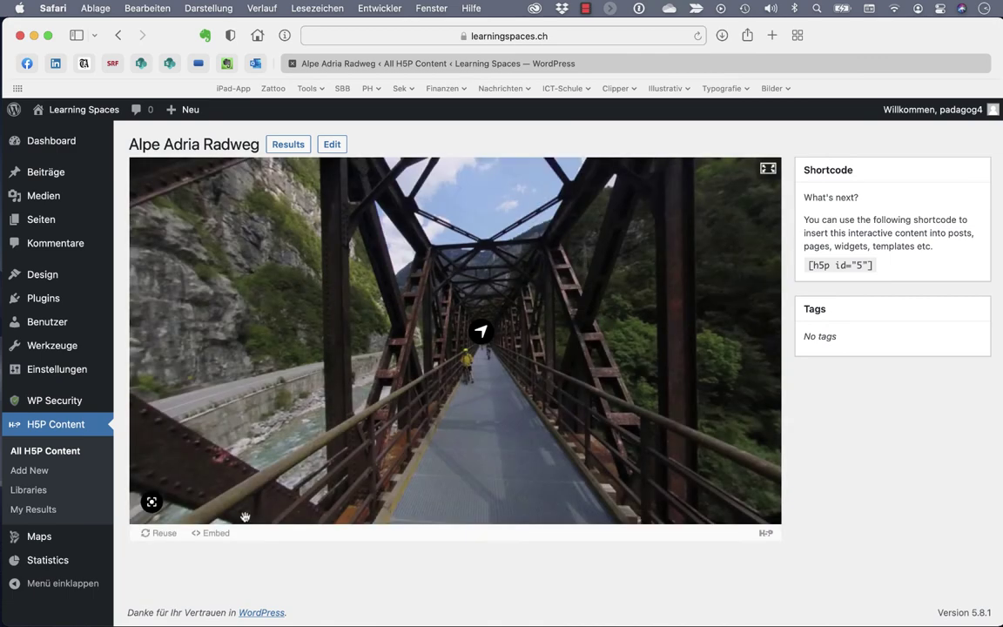
- Check the tour's reuse options, close them and look around the Brücke scene towards the opposite end of the bridge
left_click(162, 533)
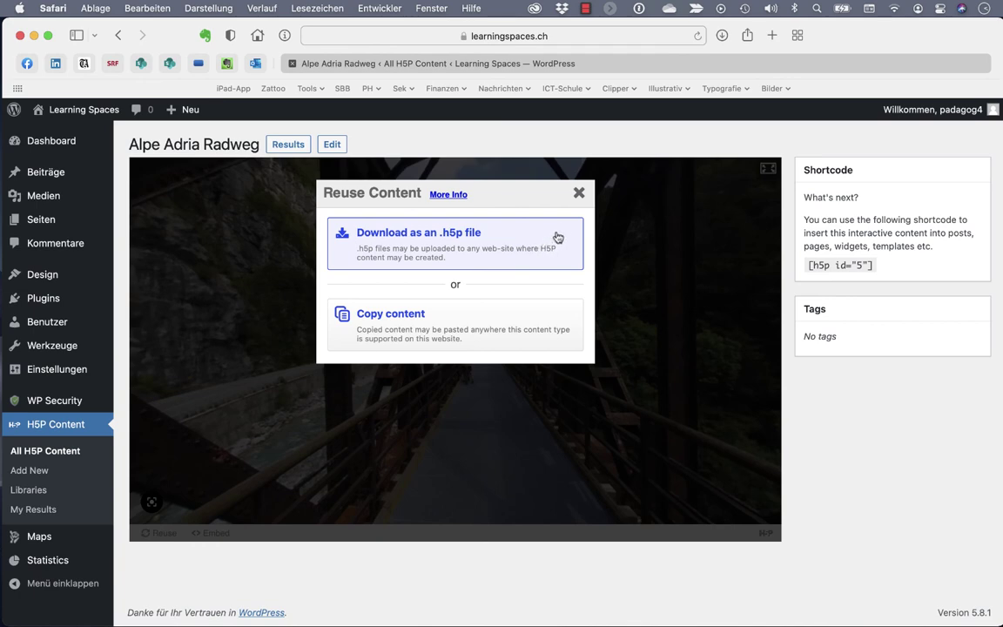
left_click(579, 194)
left_click_drag(617, 386, 388, 388)
left_click_drag(626, 391, 455, 384)
left_click_drag(644, 365, 372, 363)
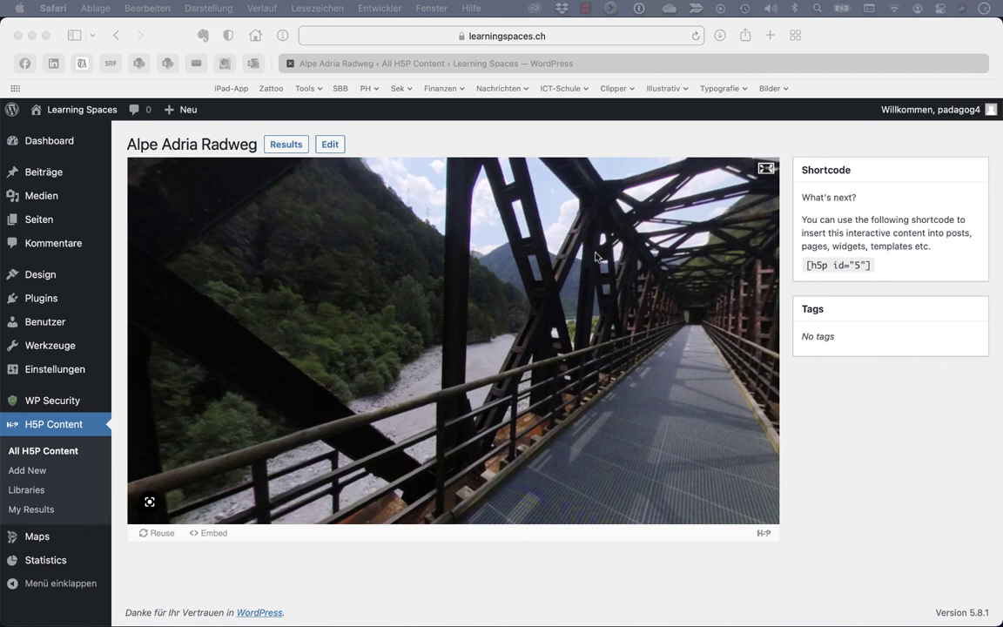
- Reopen the Alpe Adria Radweg tour for editing and switch to the Brücke scene
left_click(332, 146)
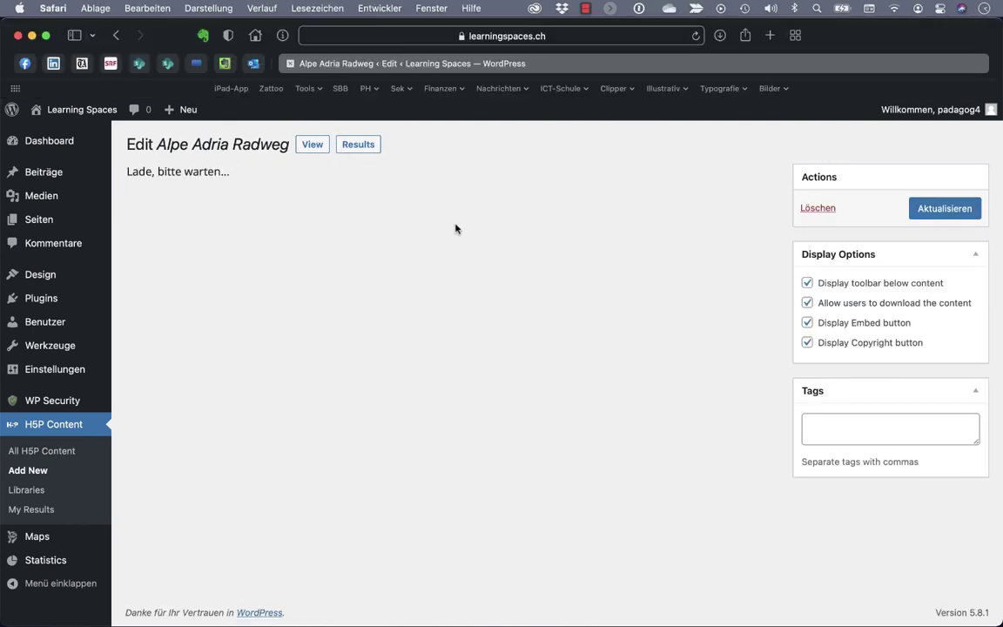
scroll(488, 270, "down", 3)
scroll(518, 309, "down", 4)
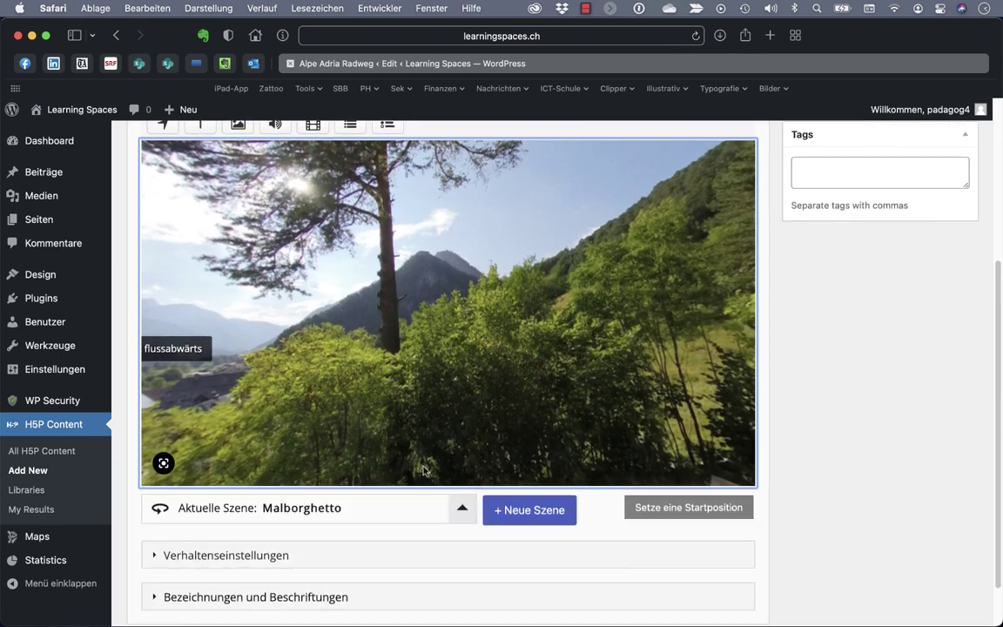
left_click(460, 509)
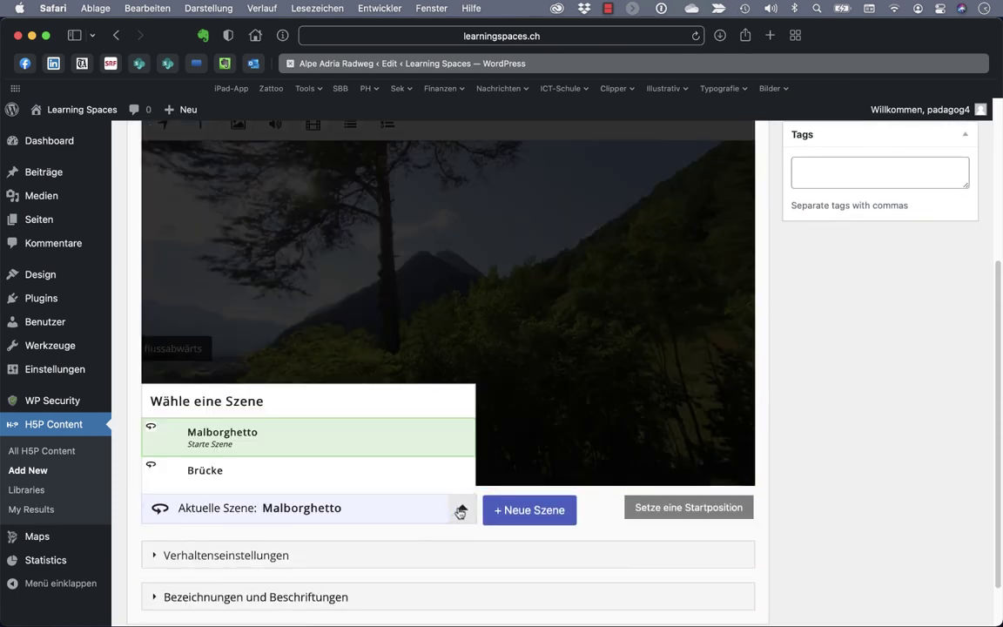
left_click(246, 473)
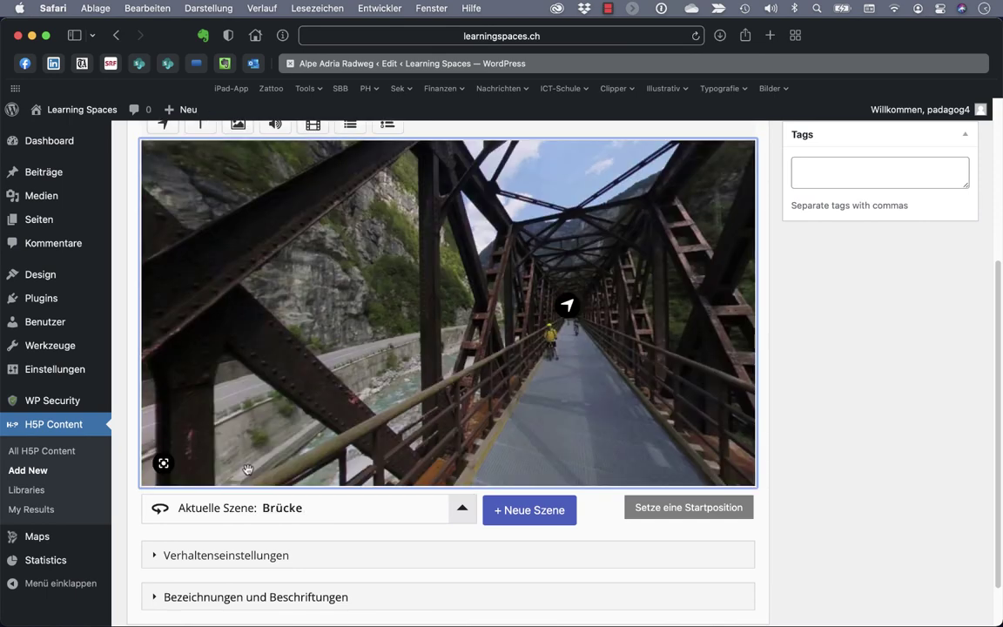
- Set the Brücke scene's start position to the view straight along the empty walkway in the opposite direction
scroll(427, 418, "up", 2)
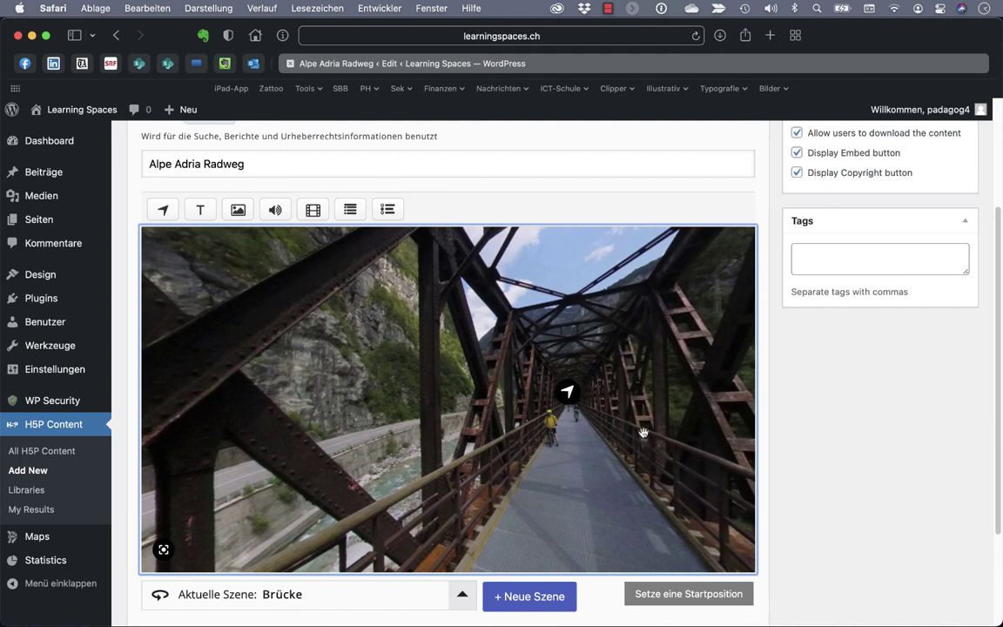
left_click_drag(644, 430, 386, 358)
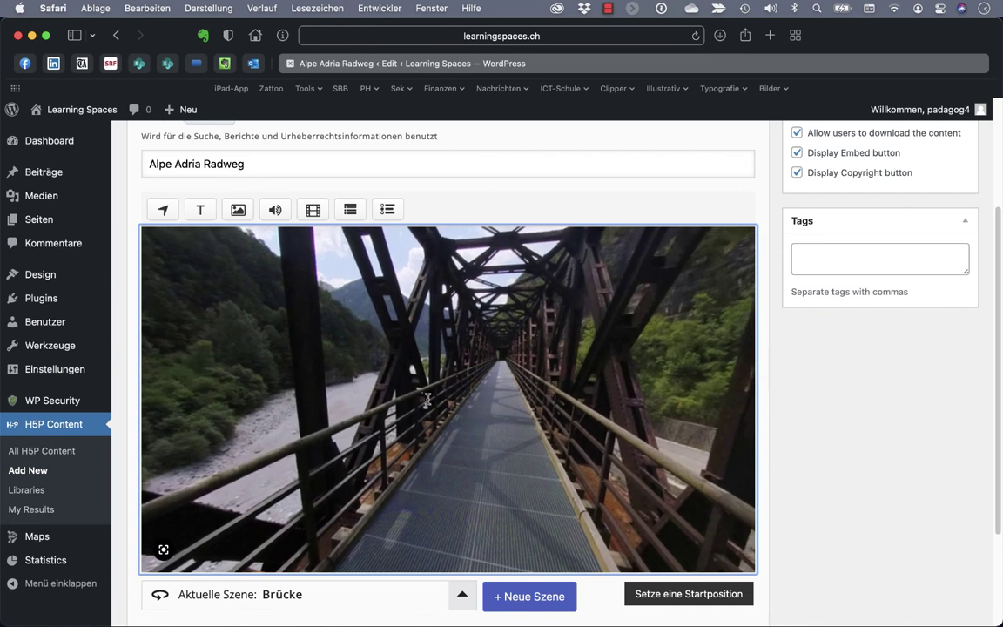
left_click(676, 594)
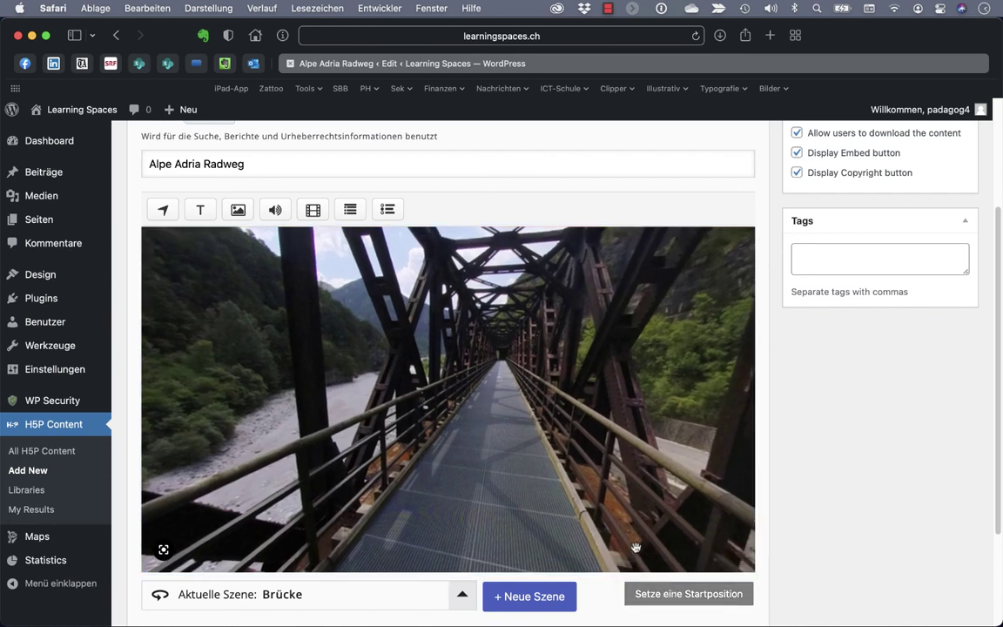
- Update the Alpe Adria Radweg tour to save the Brücke scene's new start position
scroll(888, 377, "up", 3)
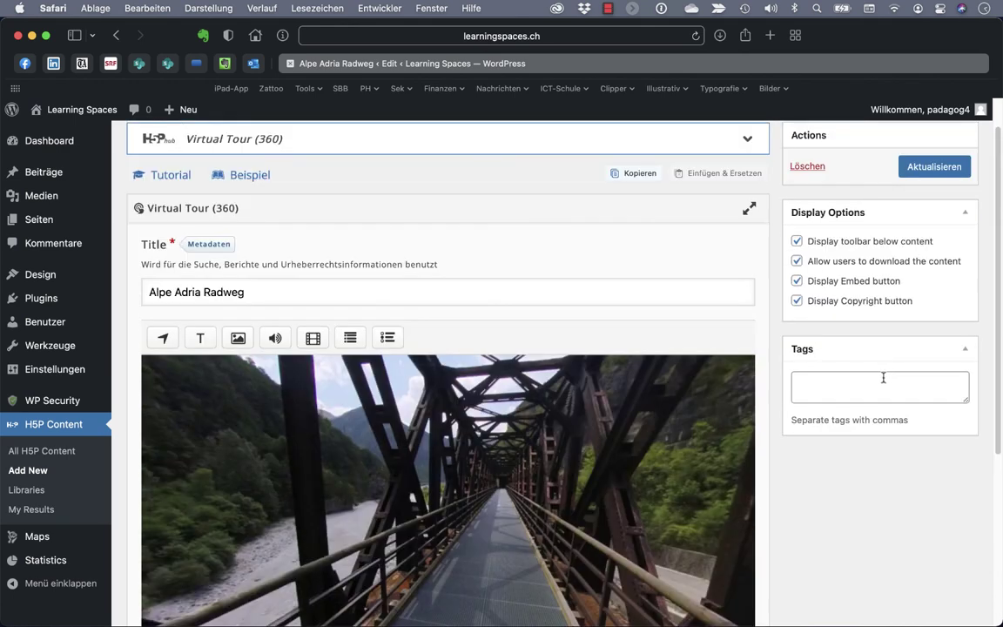
scroll(905, 305, "up", 1)
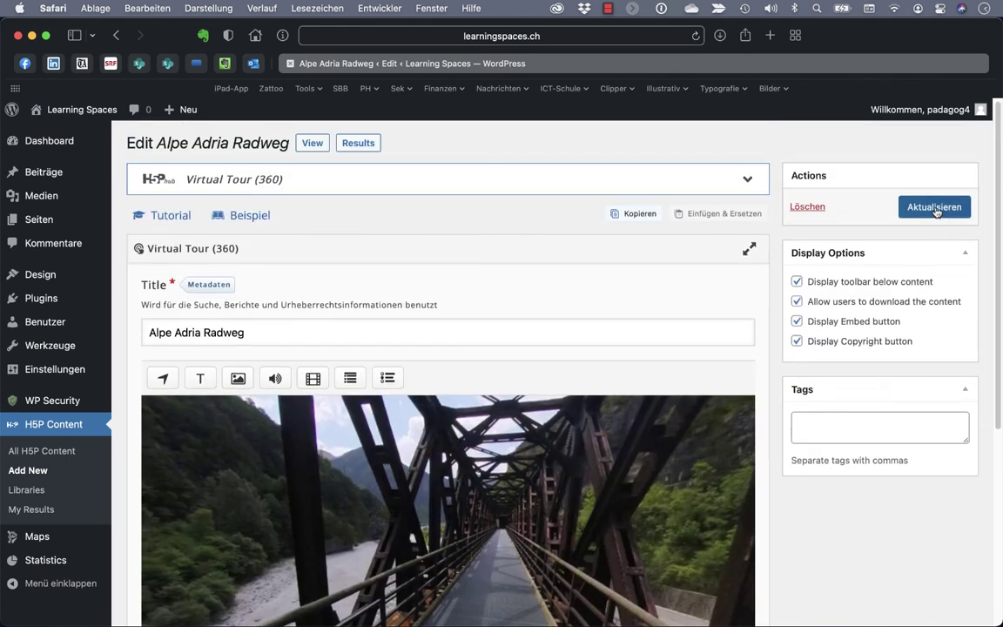
left_click(934, 207)
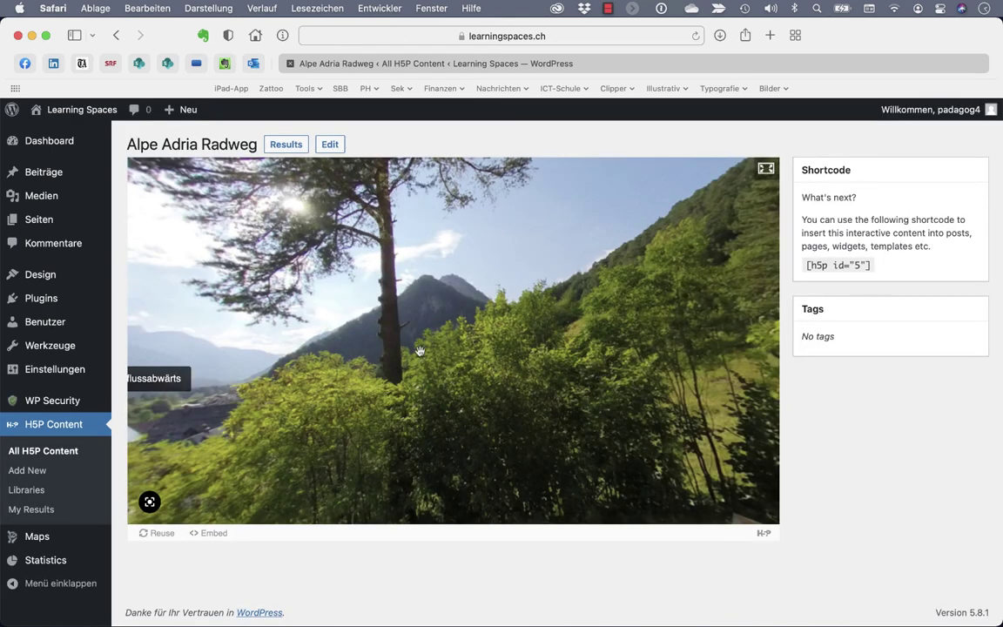
- Follow the "Fahrt flussabwärts" link from the Malborghetto scene and look around the Brücke scene towards the bridge end with the return arrow
left_click_drag(419, 351, 594, 350)
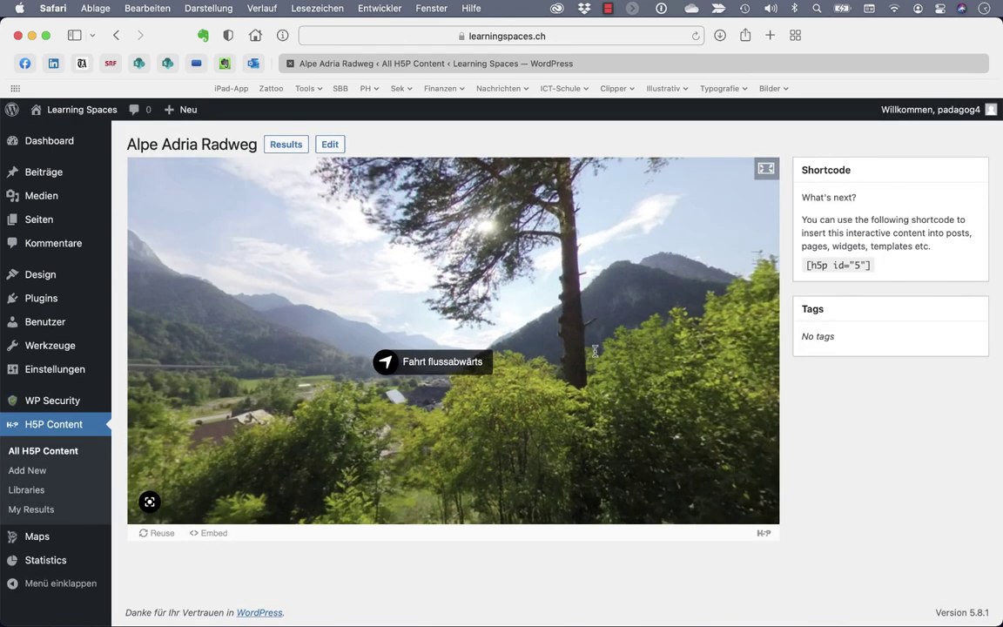
left_click(386, 363)
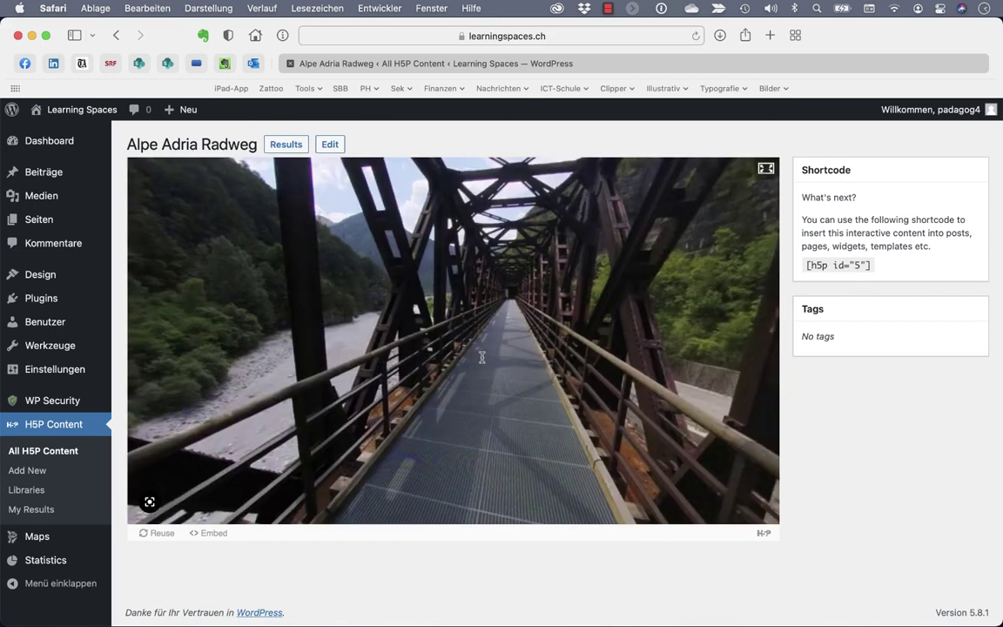
left_click_drag(465, 315, 610, 370)
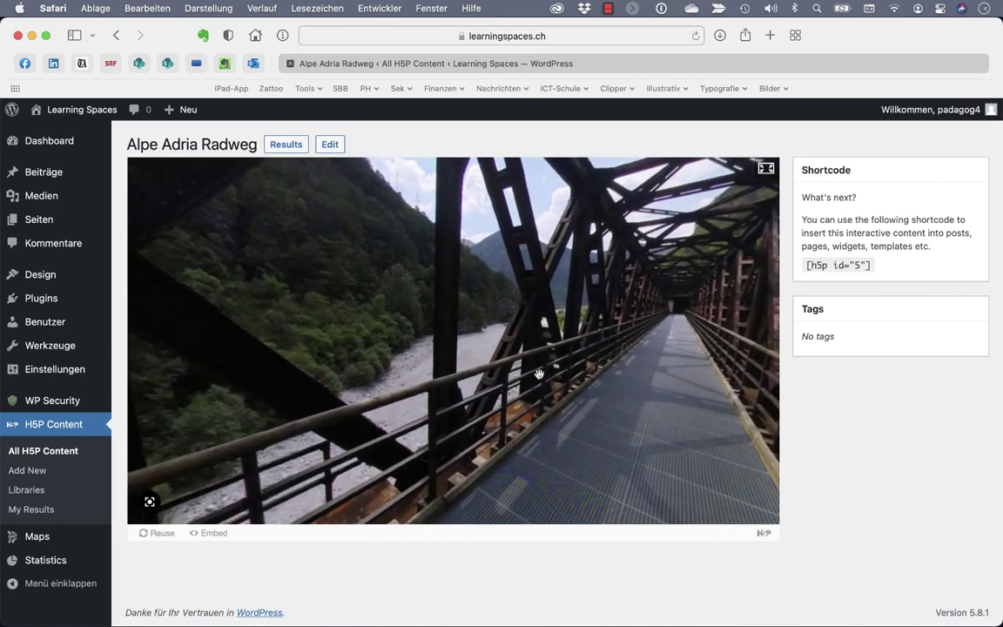
left_click_drag(378, 364, 706, 348)
left_click_drag(325, 356, 646, 354)
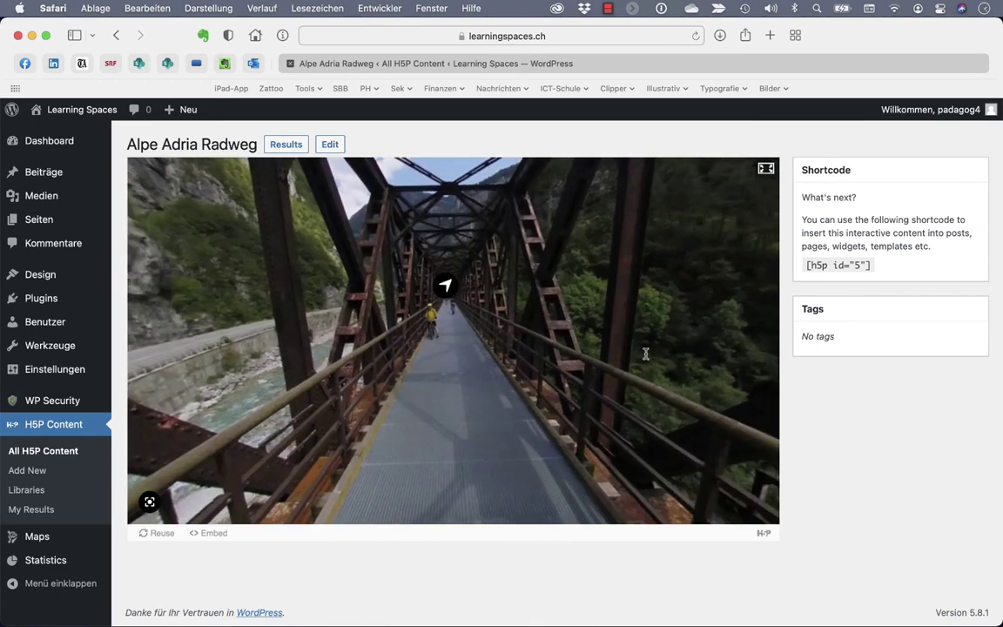